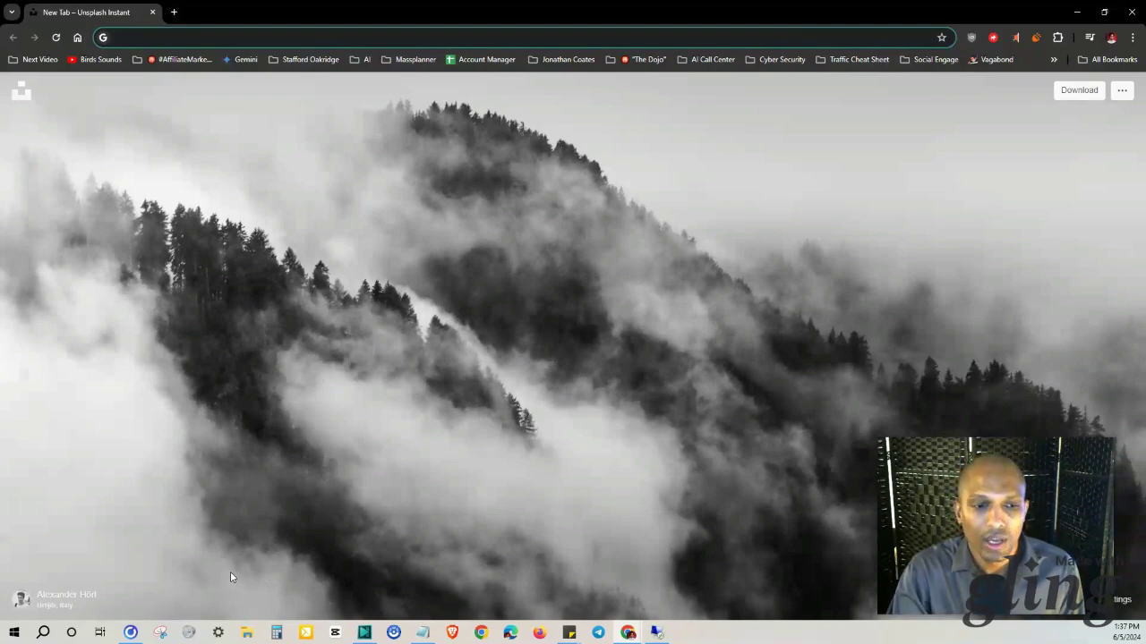
Switch to MassPlanner and open Facebook Account 1's settings from Social Profiles
left_click(657, 632)
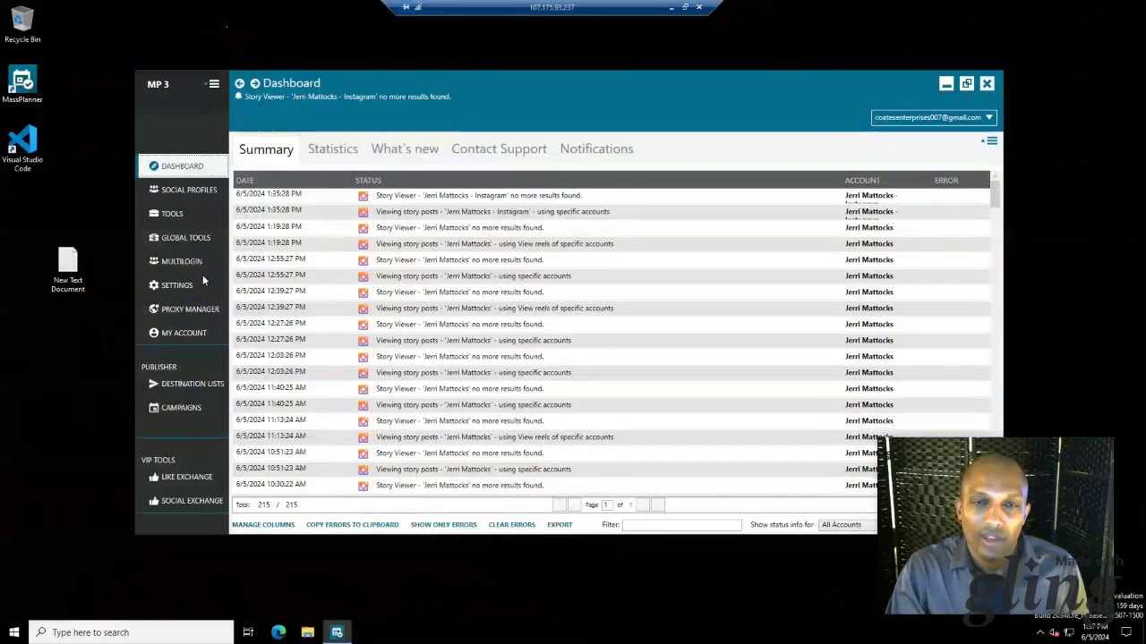
left_click(189, 192)
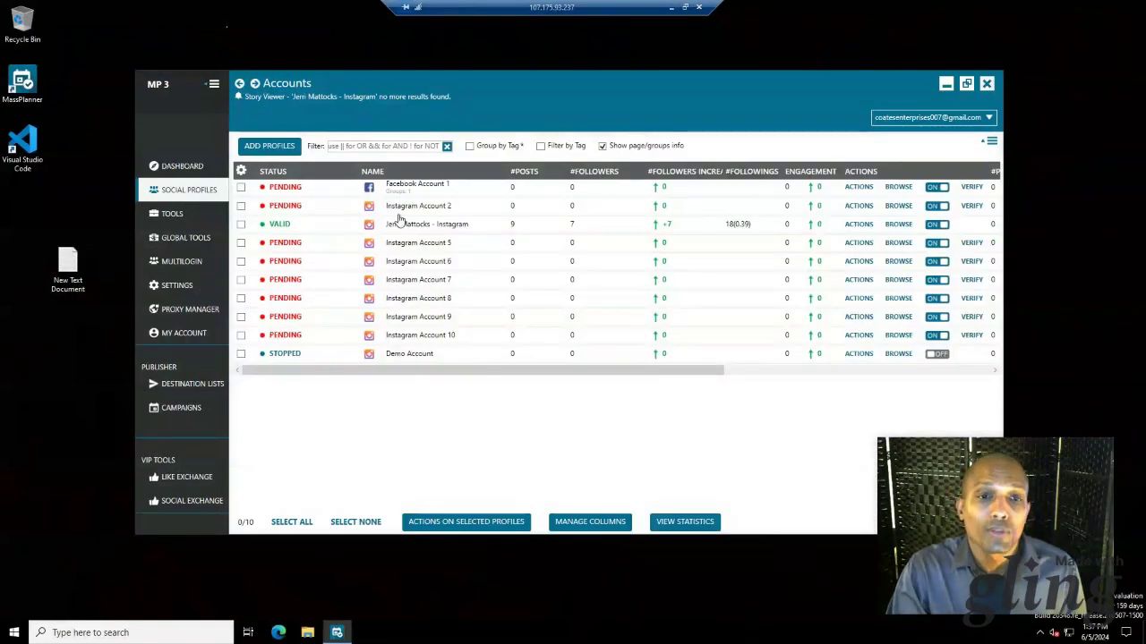
left_click(407, 187)
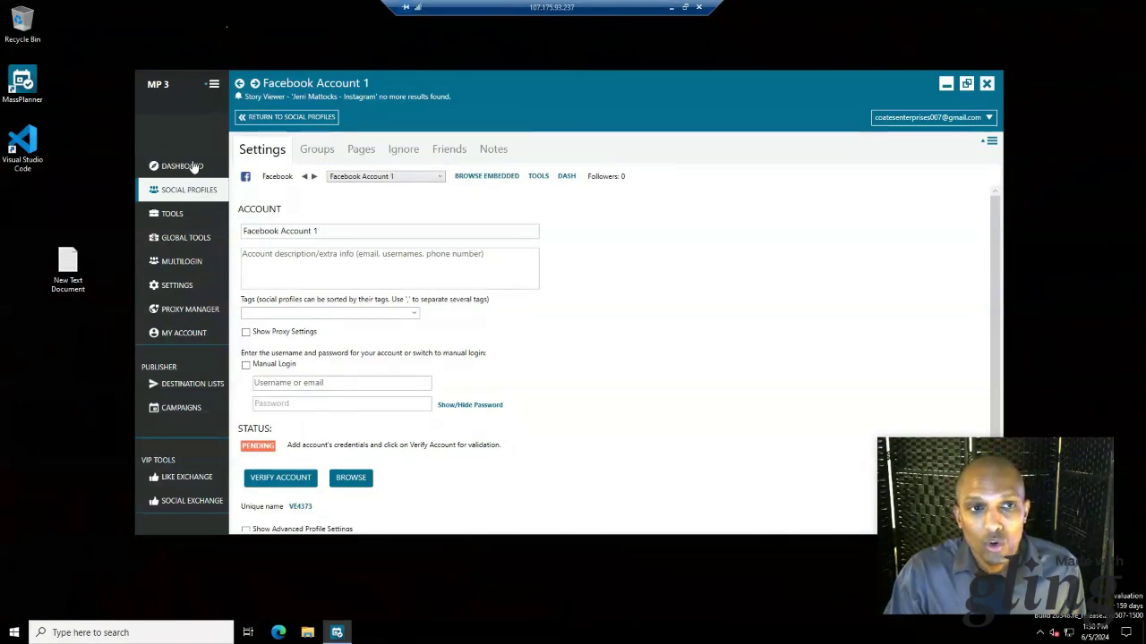
Browse the dashboard and Add Profiles options, then reopen Facebook Account 1's settings
left_click(193, 168)
left_click(188, 191)
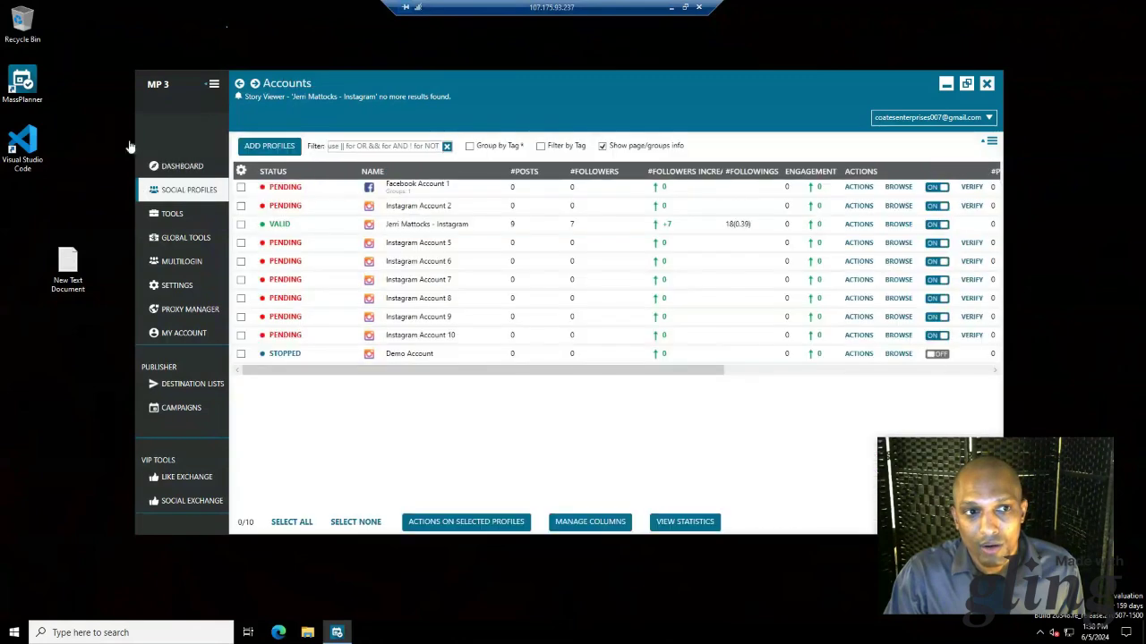
left_click(272, 149)
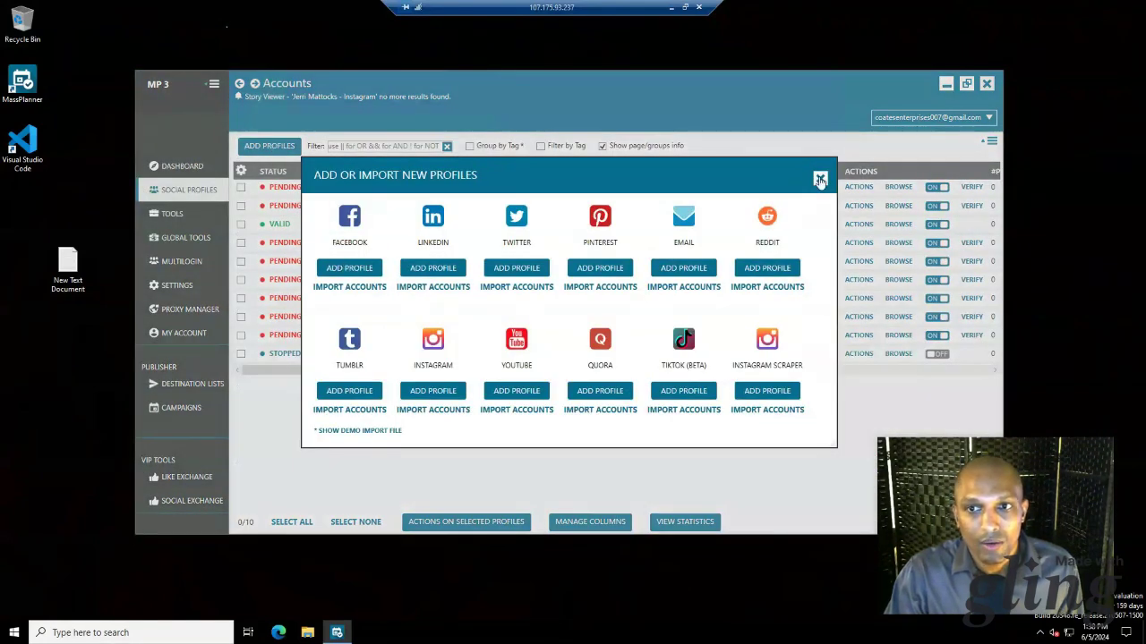
left_click(820, 180)
left_click(410, 186)
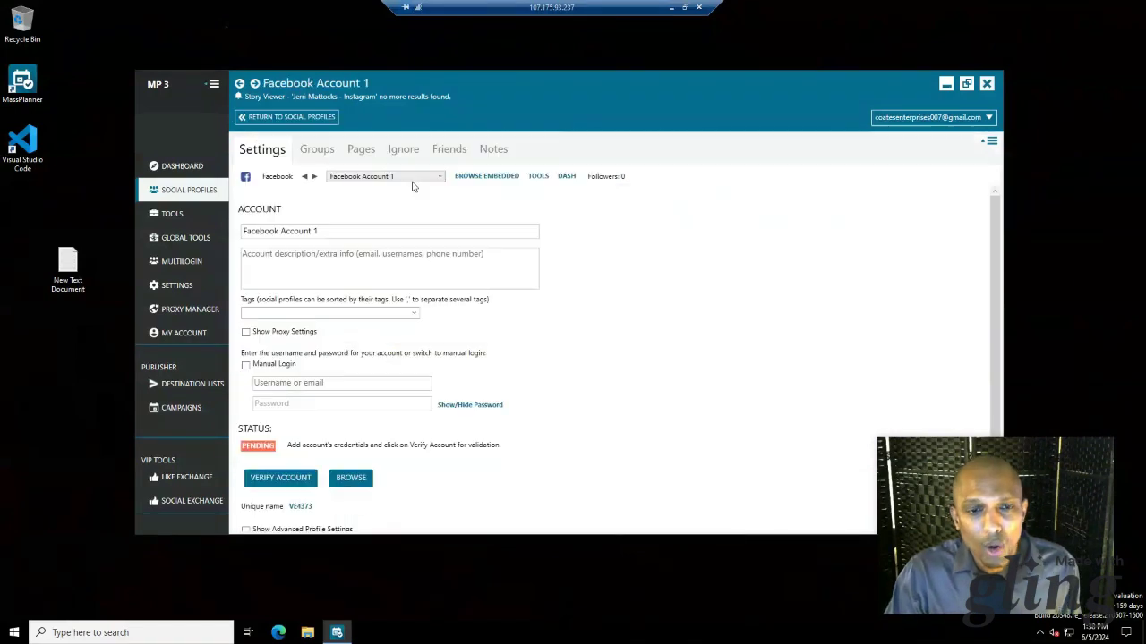
Rename the profile to the holder's name plus ' - Facebook' and return to the profiles list
left_click_drag(326, 230, 207, 226)
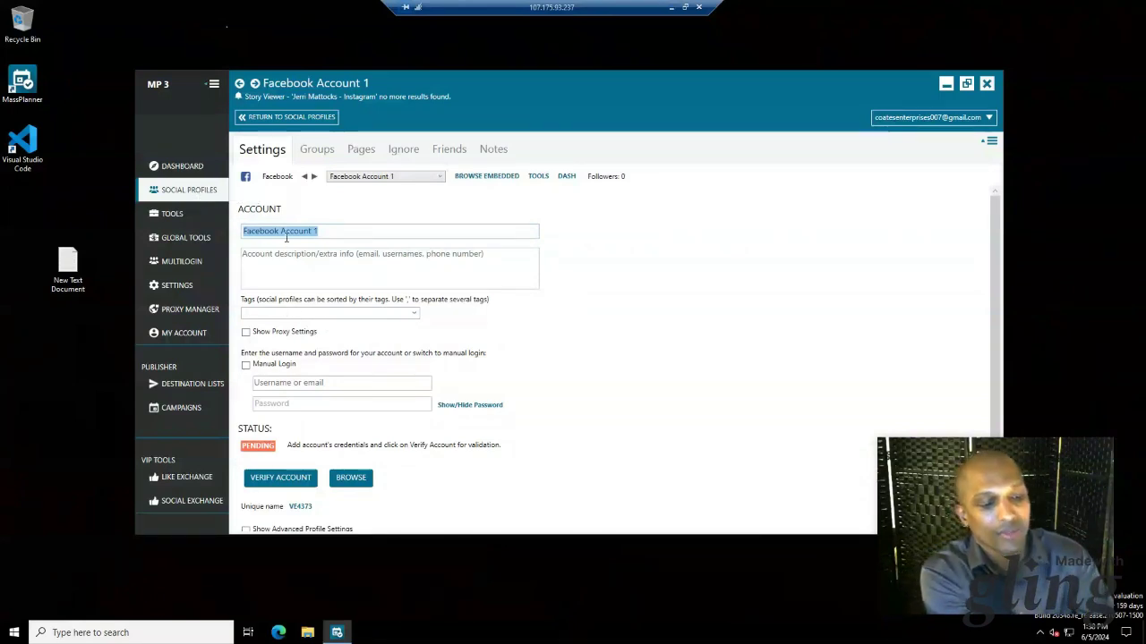
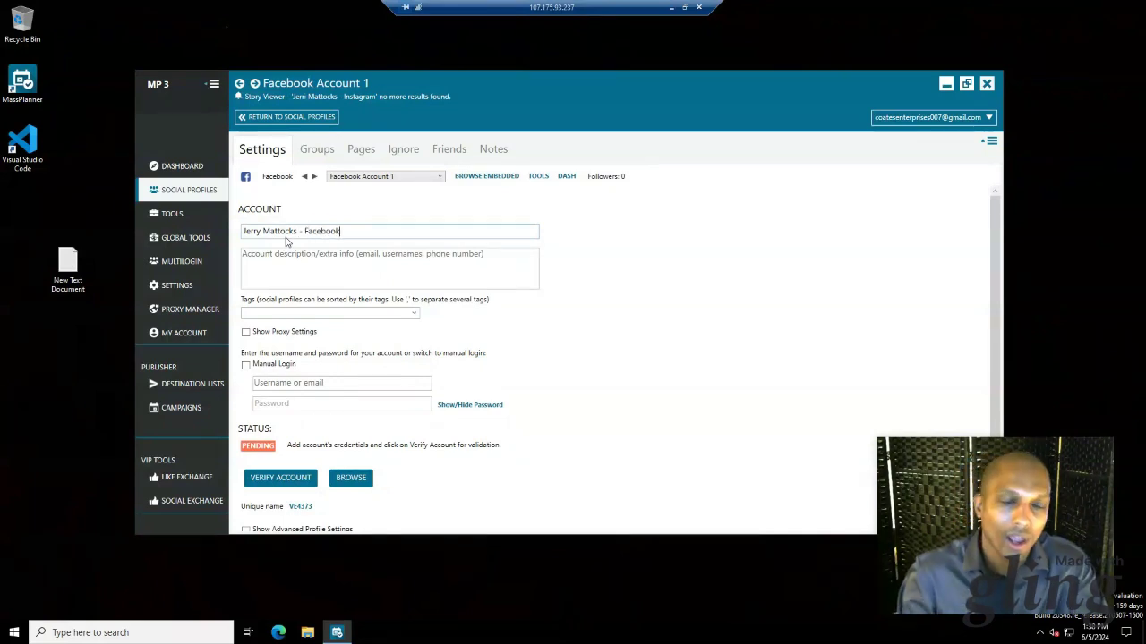
key("Tab")
key("Tab")
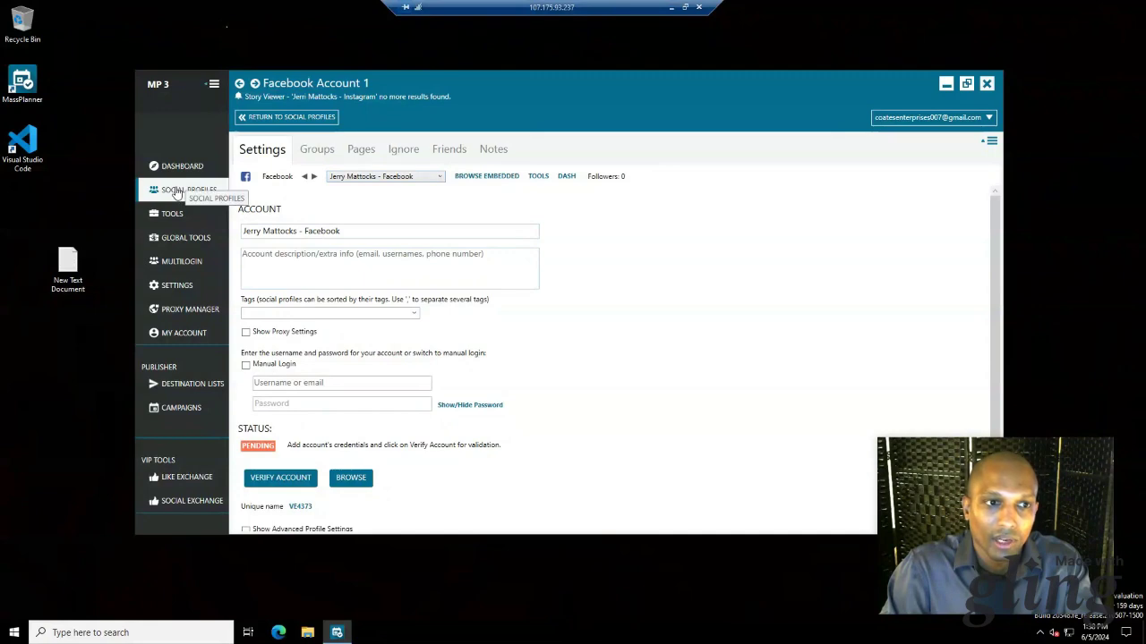
left_click(188, 190)
left_click(360, 147)
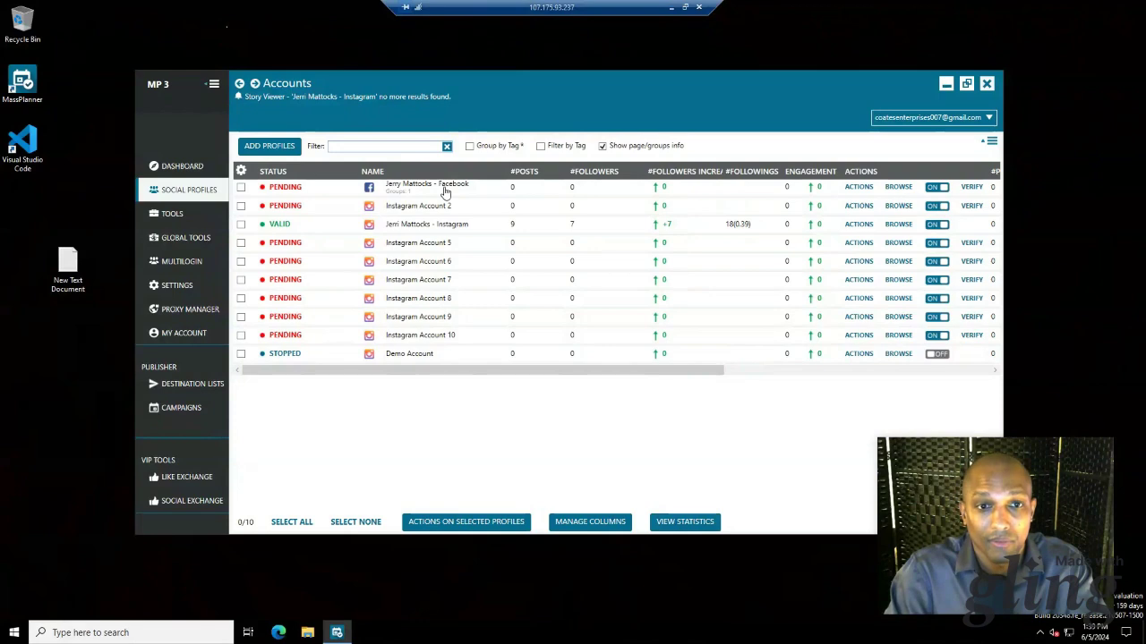
Reopen the renamed profile's settings and tag it 'Facebook'
left_click(184, 195)
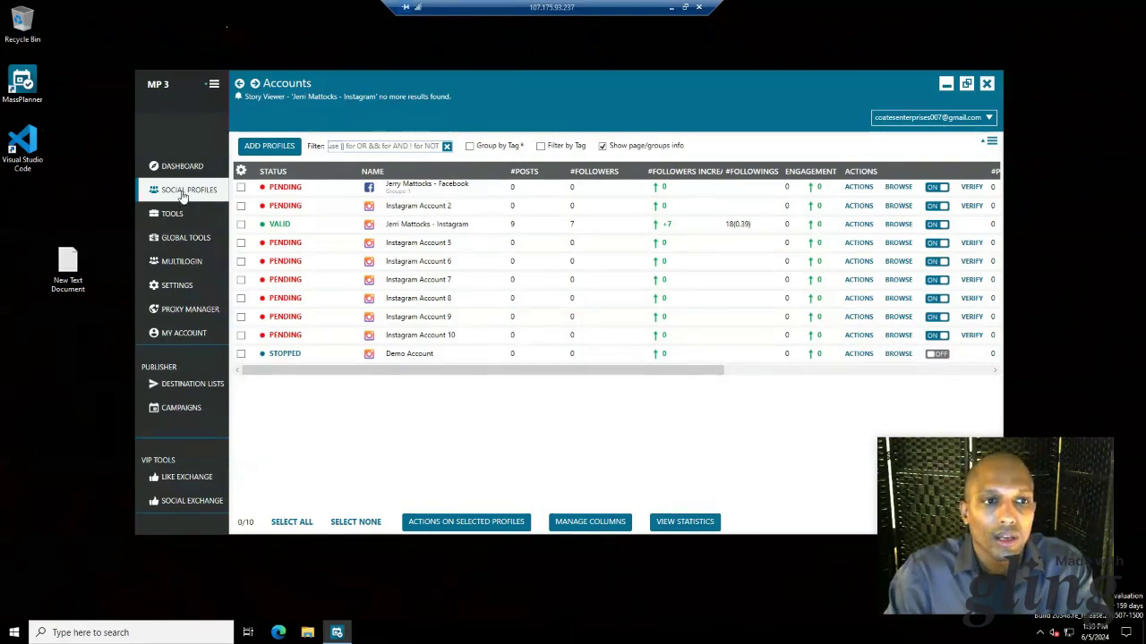
left_click(409, 186)
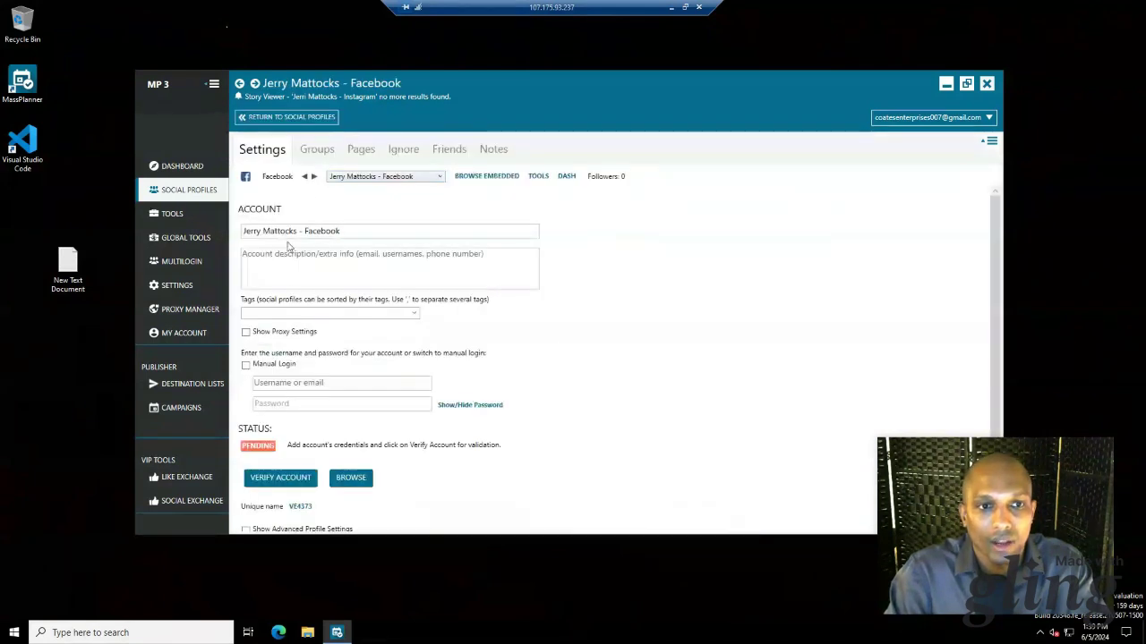
left_click(266, 317)
type("F")
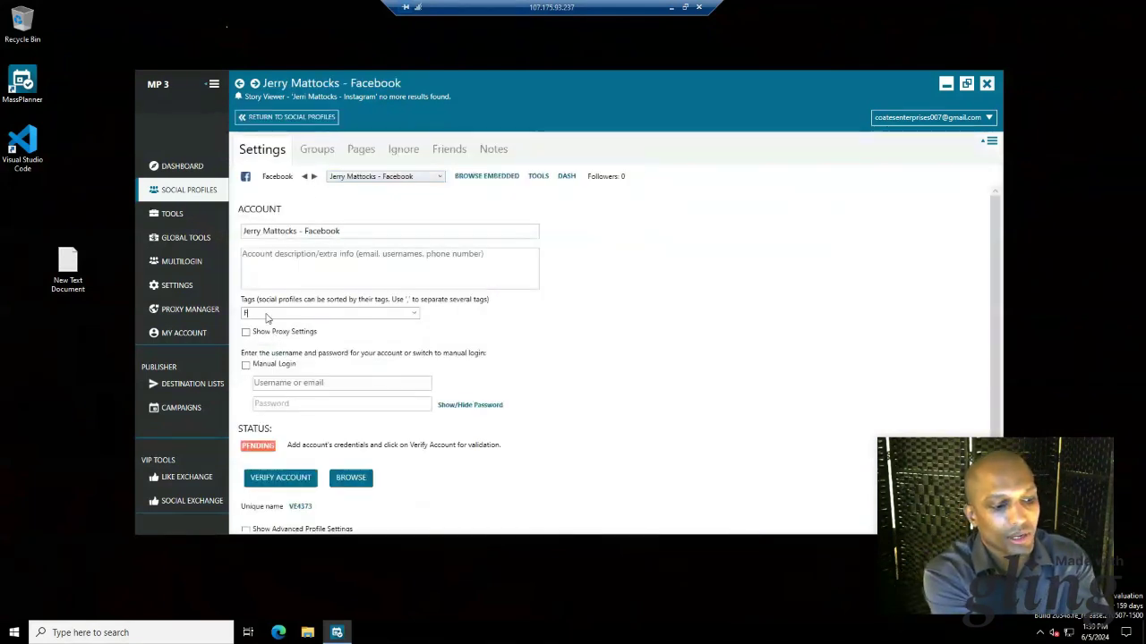
type("acebook")
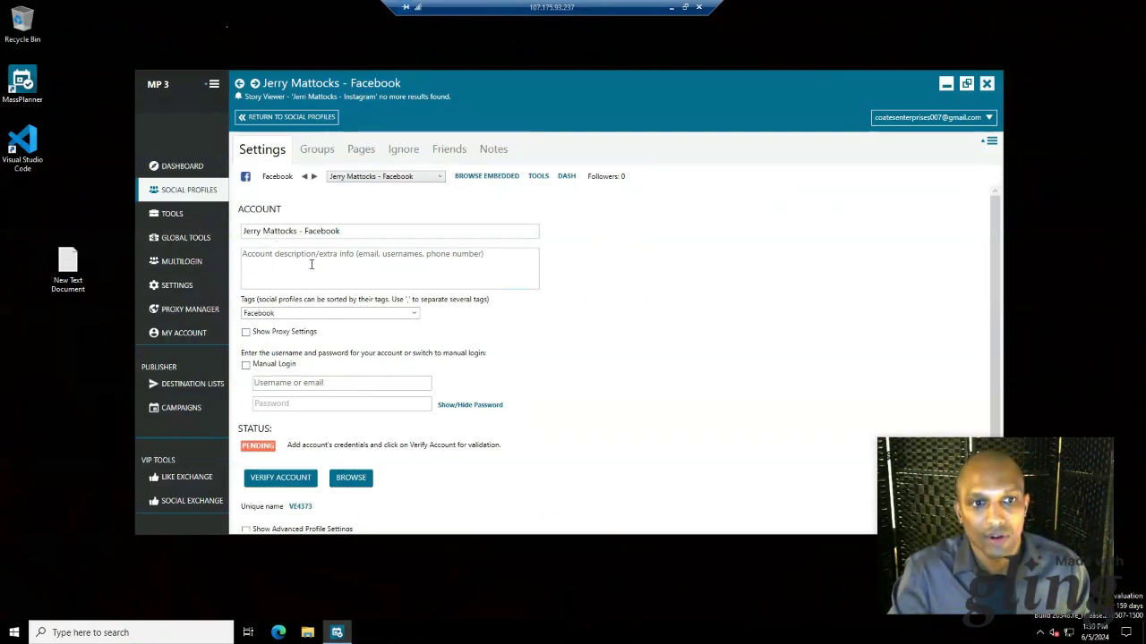
Go through the description, username and password fields, then turn on Show Proxy Settings
left_click(298, 263)
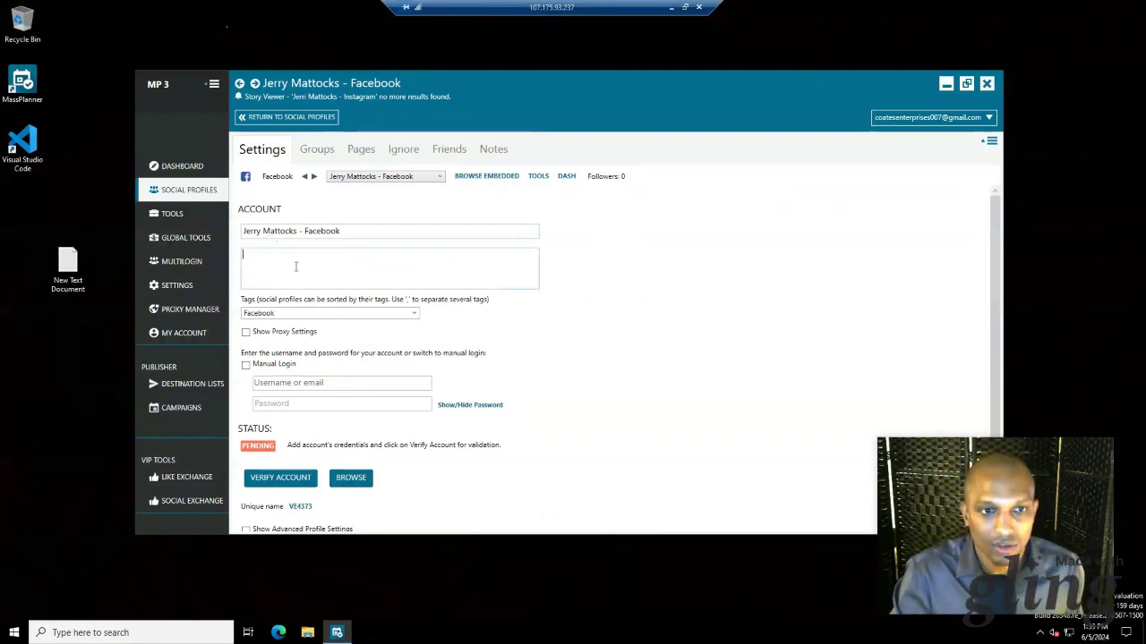
left_click(689, 264)
left_click(274, 385)
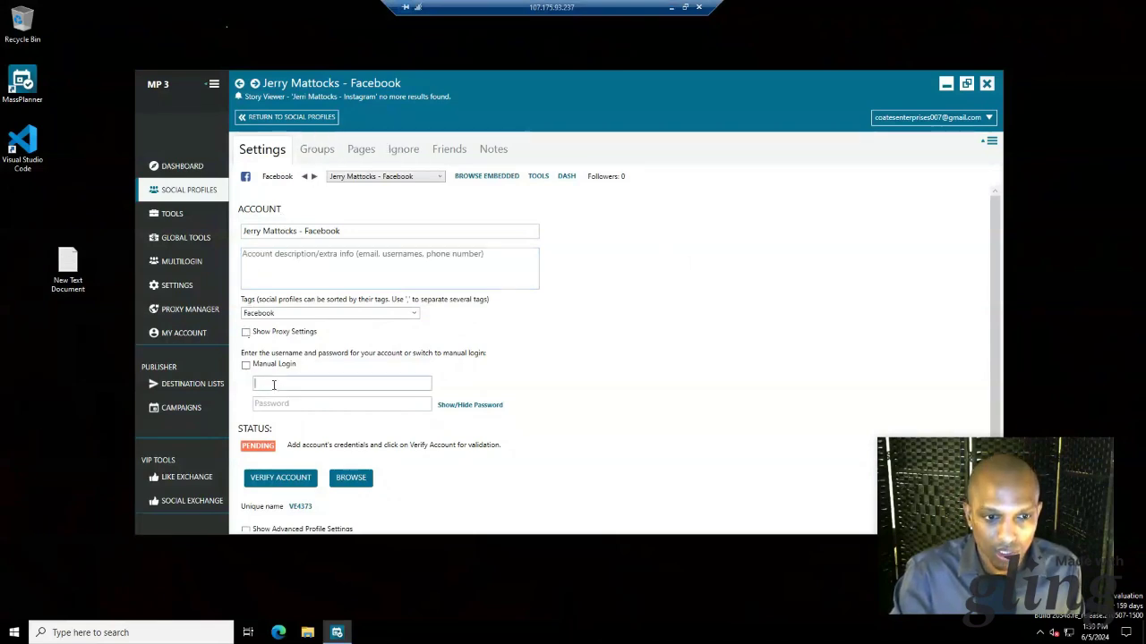
left_click(347, 407)
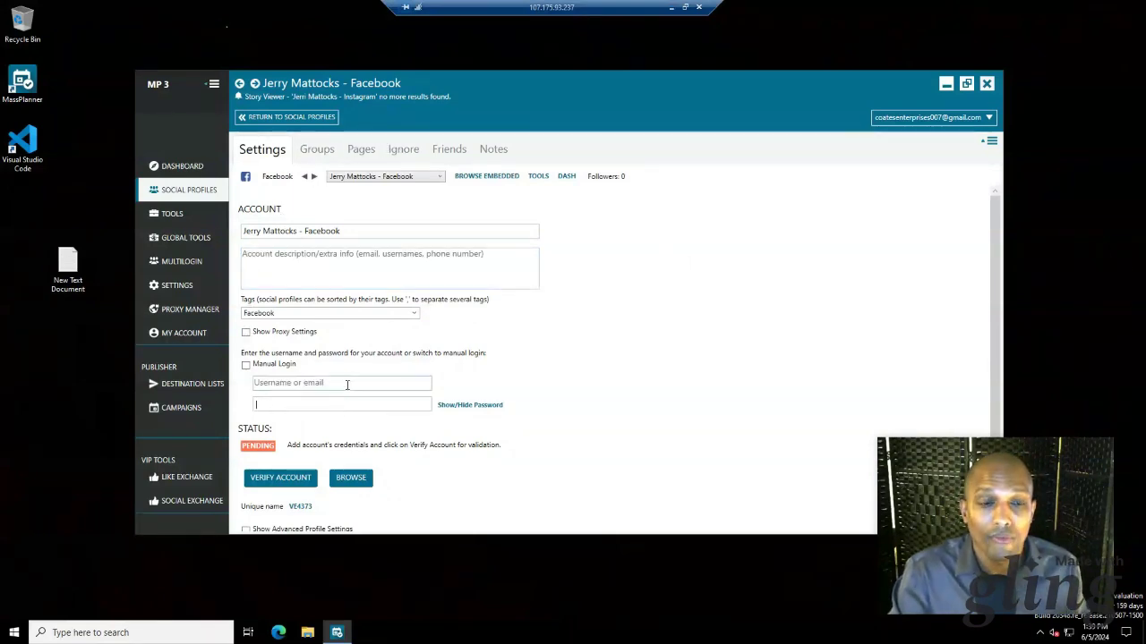
left_click(246, 333)
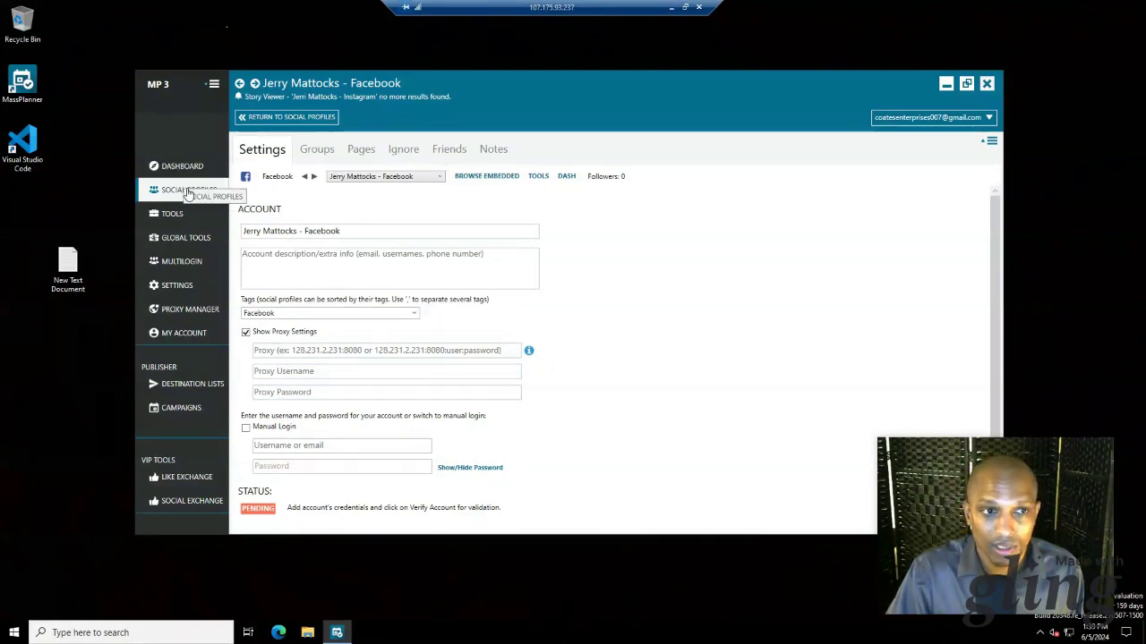
Enable Show Advanced Profile Settings, then go to the TOOLS page listing all accounts
scroll(507, 322, "down", 2)
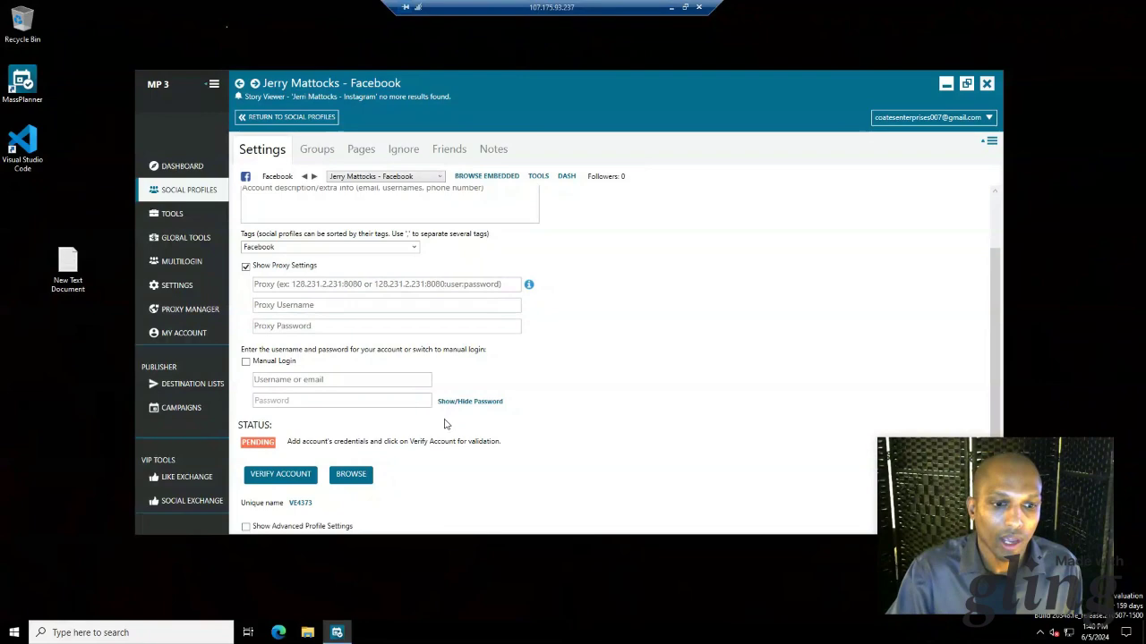
left_click(259, 527)
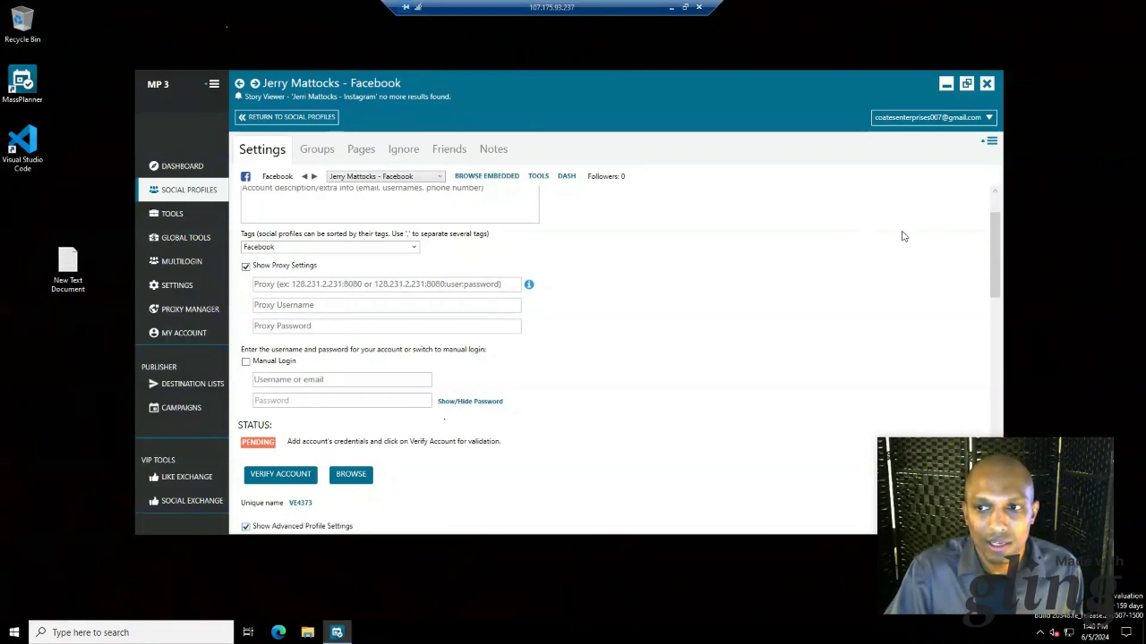
scroll(327, 286, "up", 2)
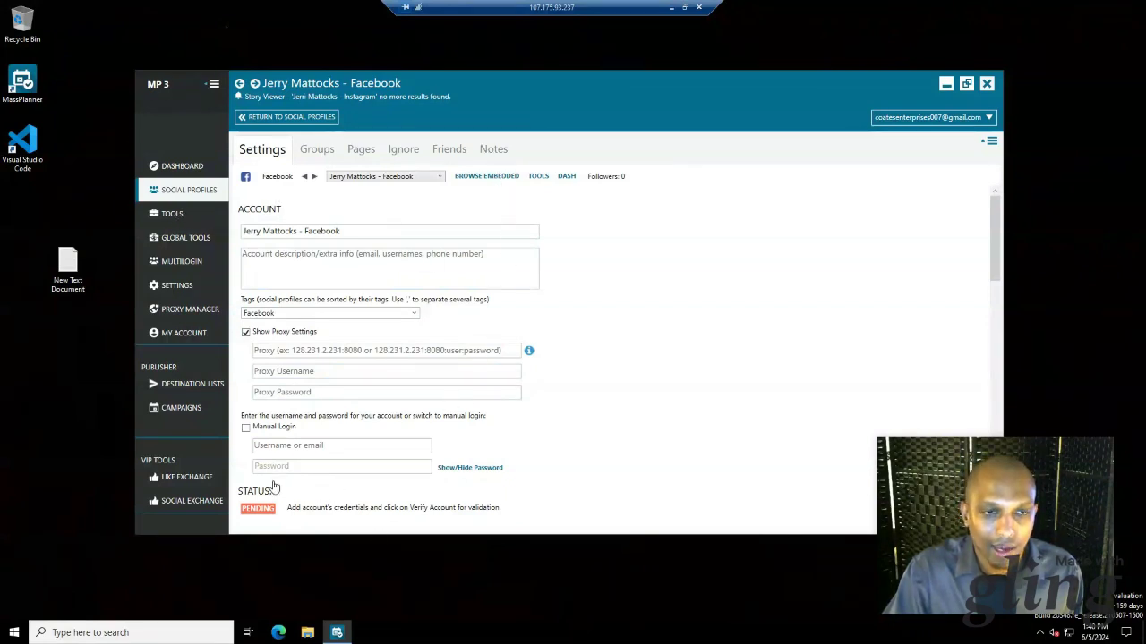
left_click(172, 213)
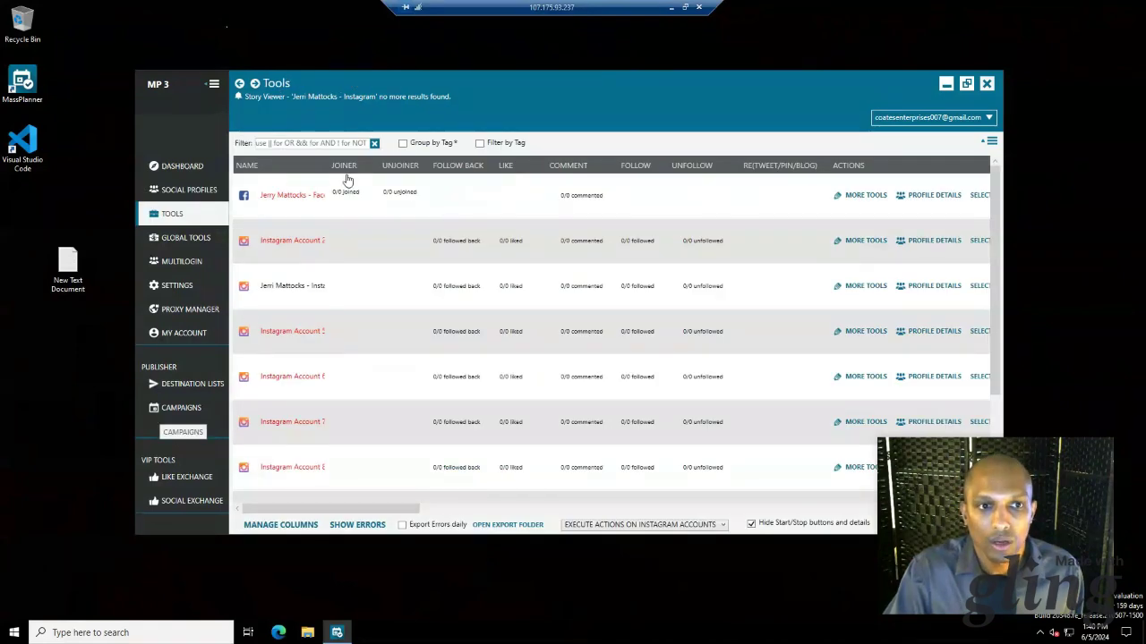
Open the Facebook profile's Finder tool, check the Joiner tool, then return to Group Finder
left_click(296, 196)
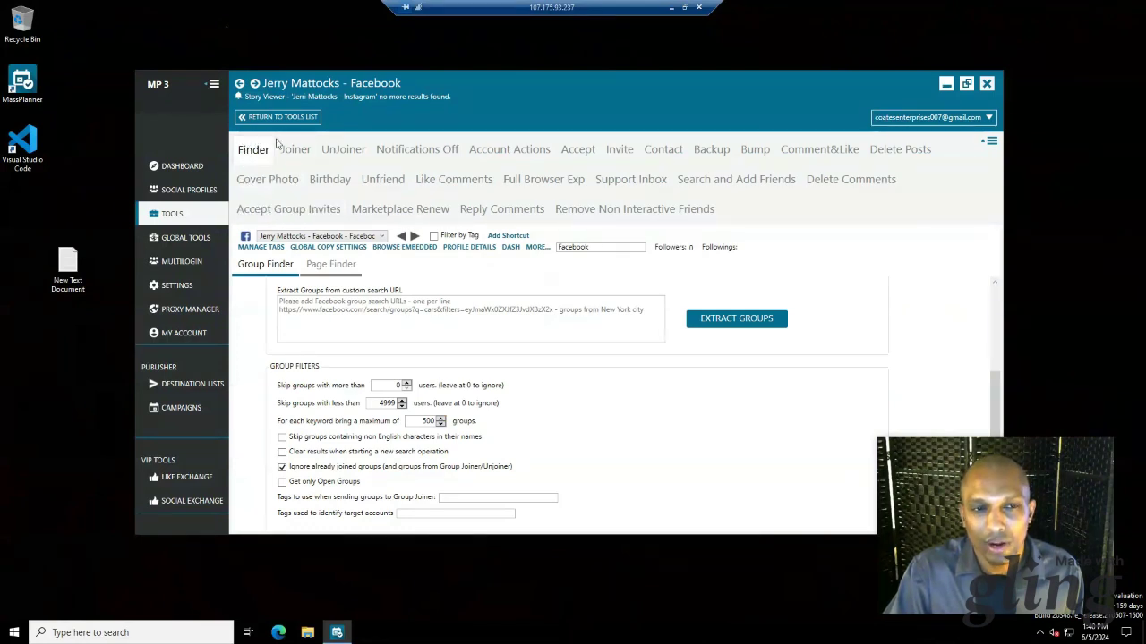
left_click(254, 154)
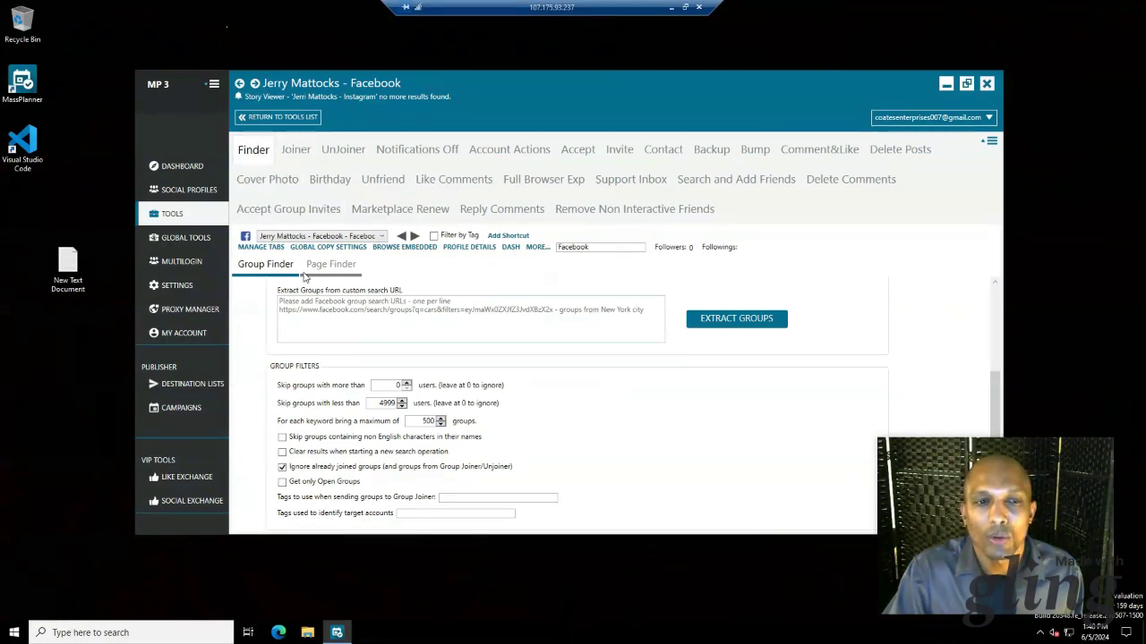
scroll(274, 359, "up", 3)
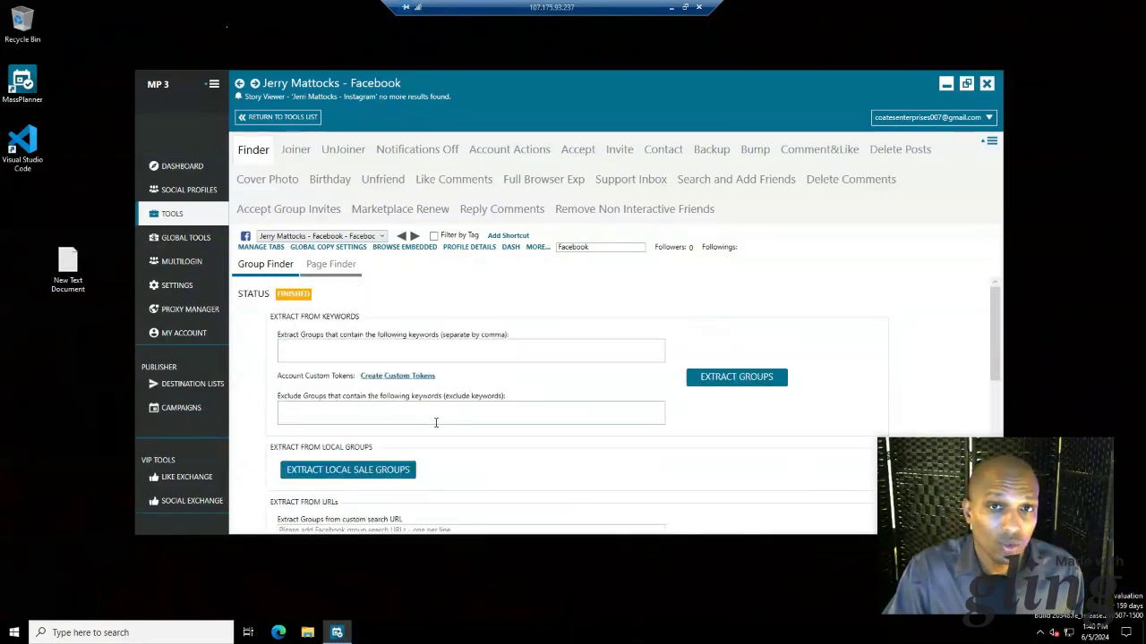
left_click(292, 151)
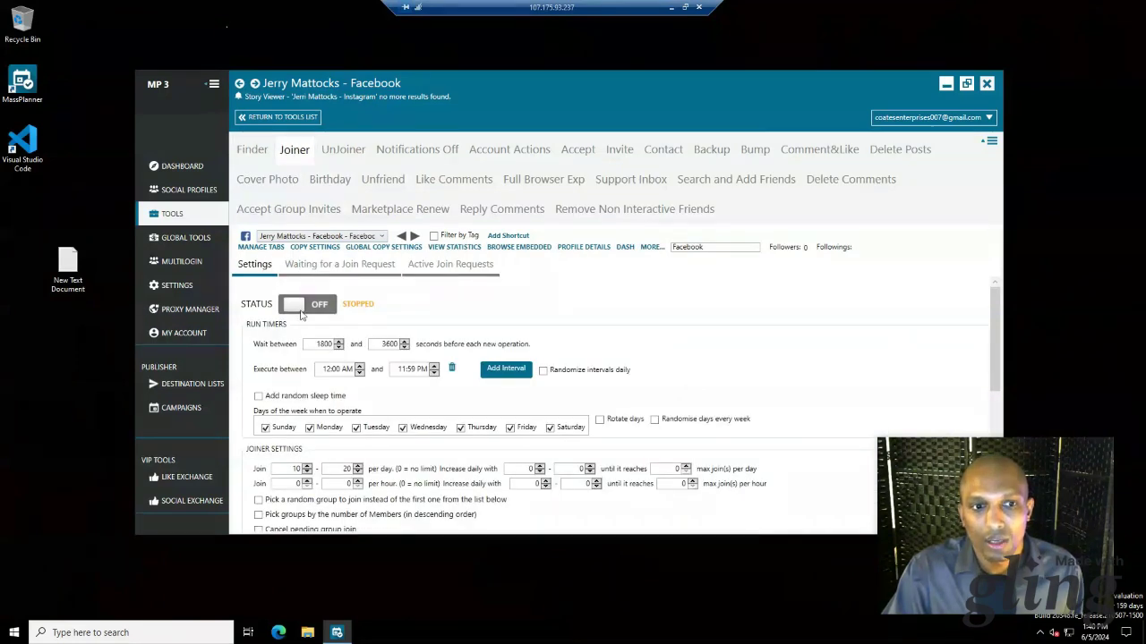
left_click(253, 150)
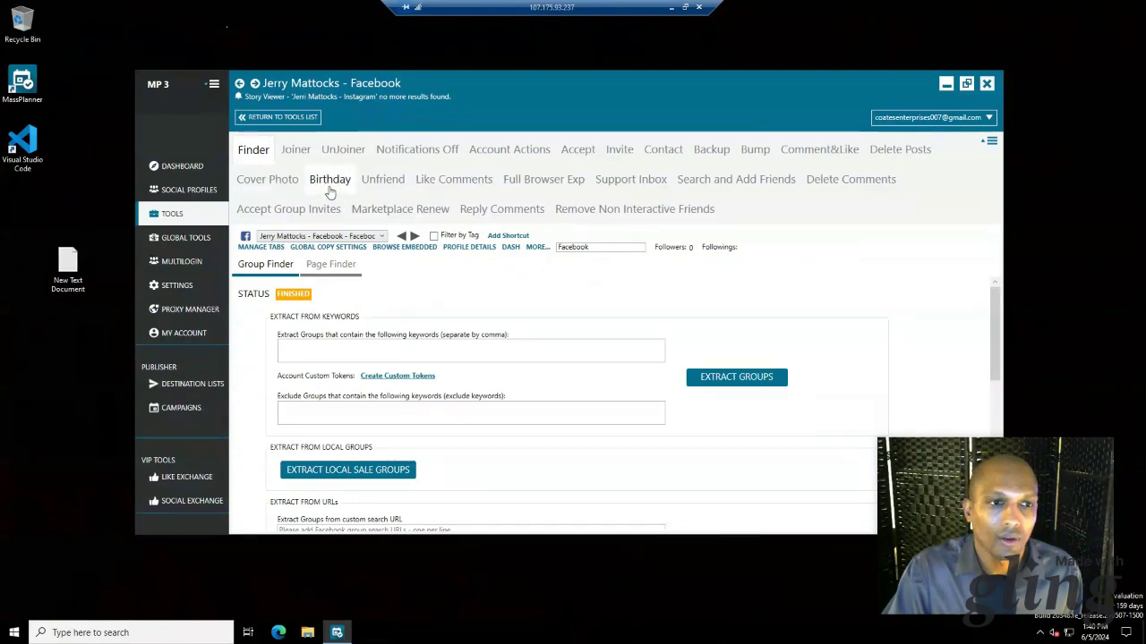
left_click(199, 191)
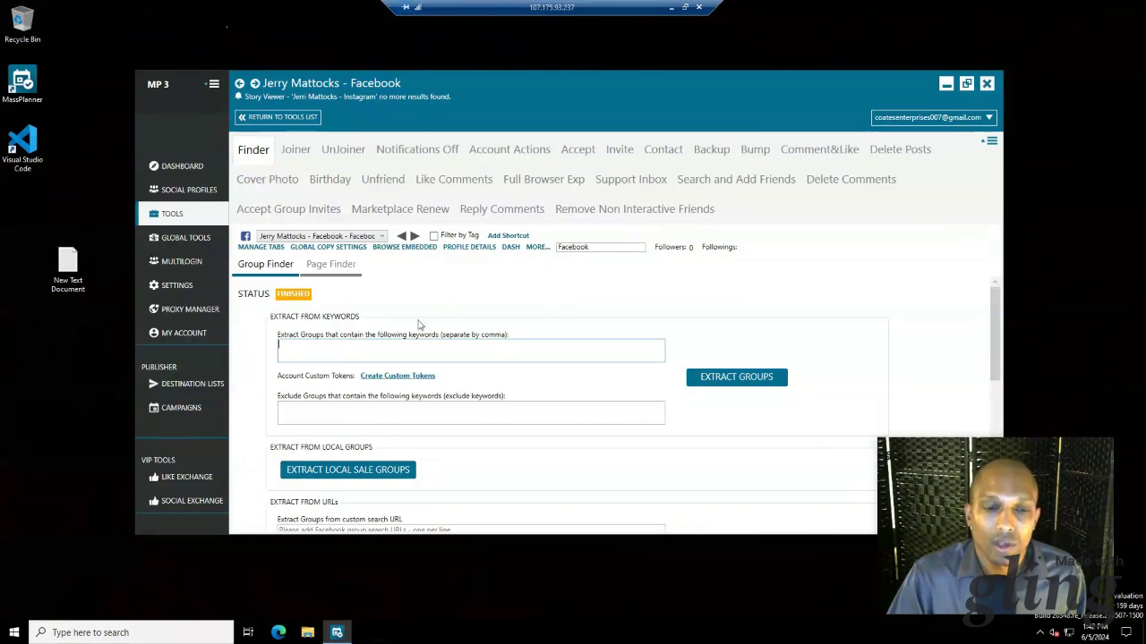
left_click(328, 348)
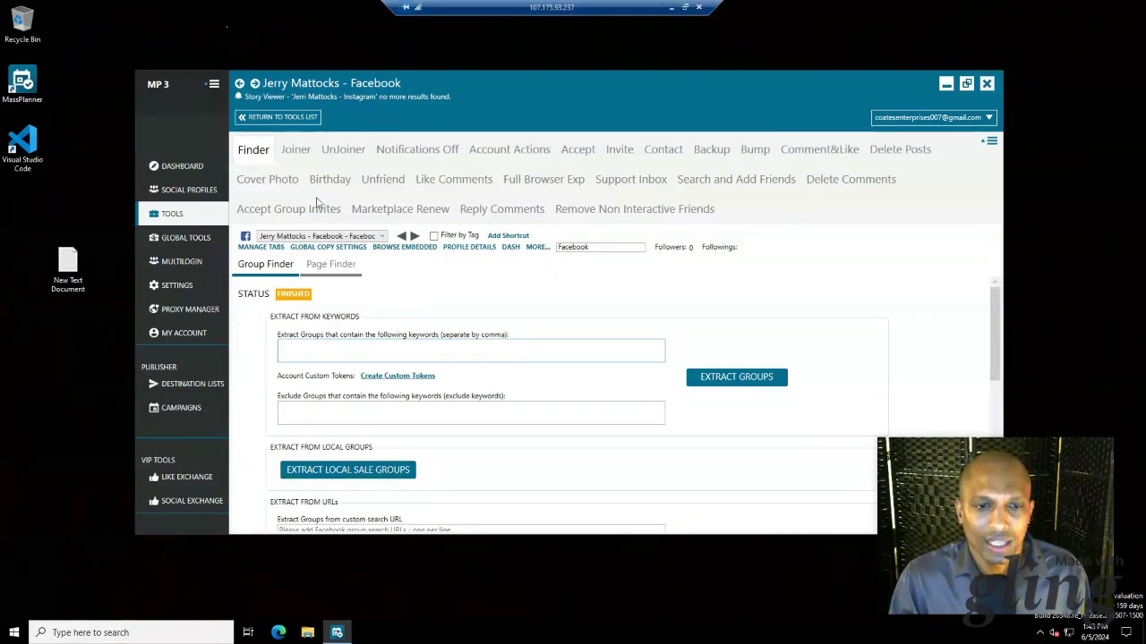
left_click(404, 346)
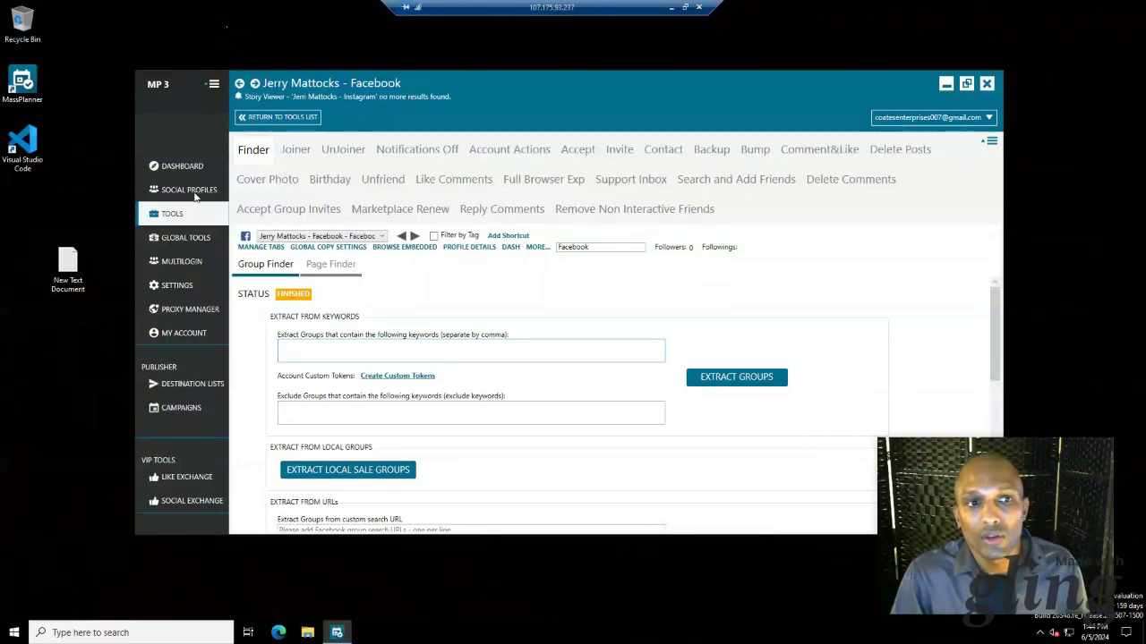
left_click(190, 192)
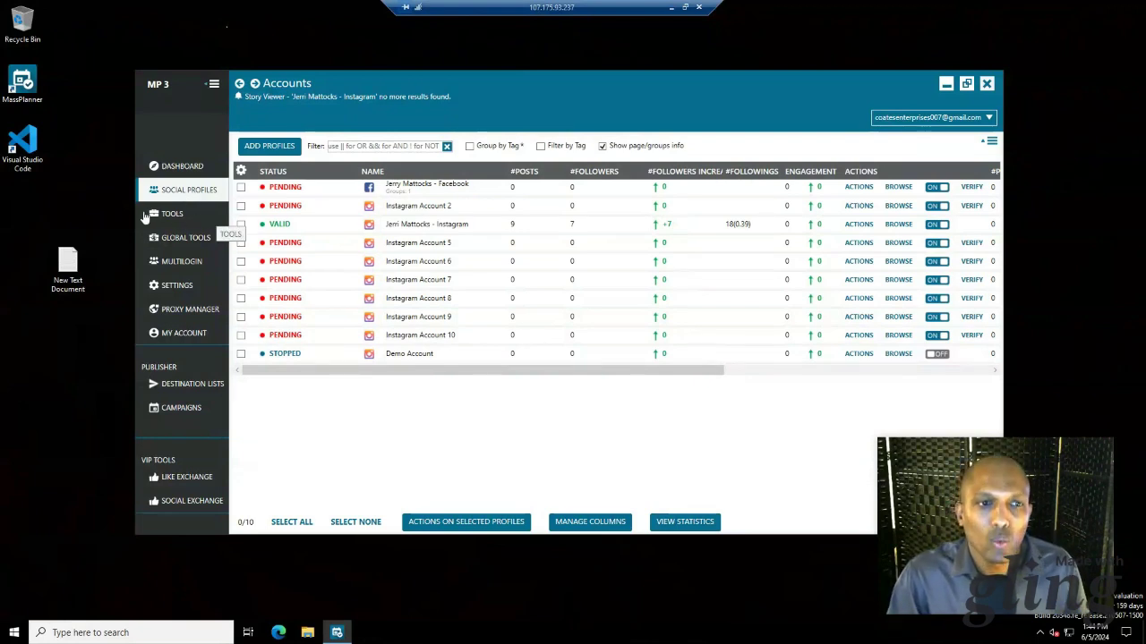
left_click(366, 212)
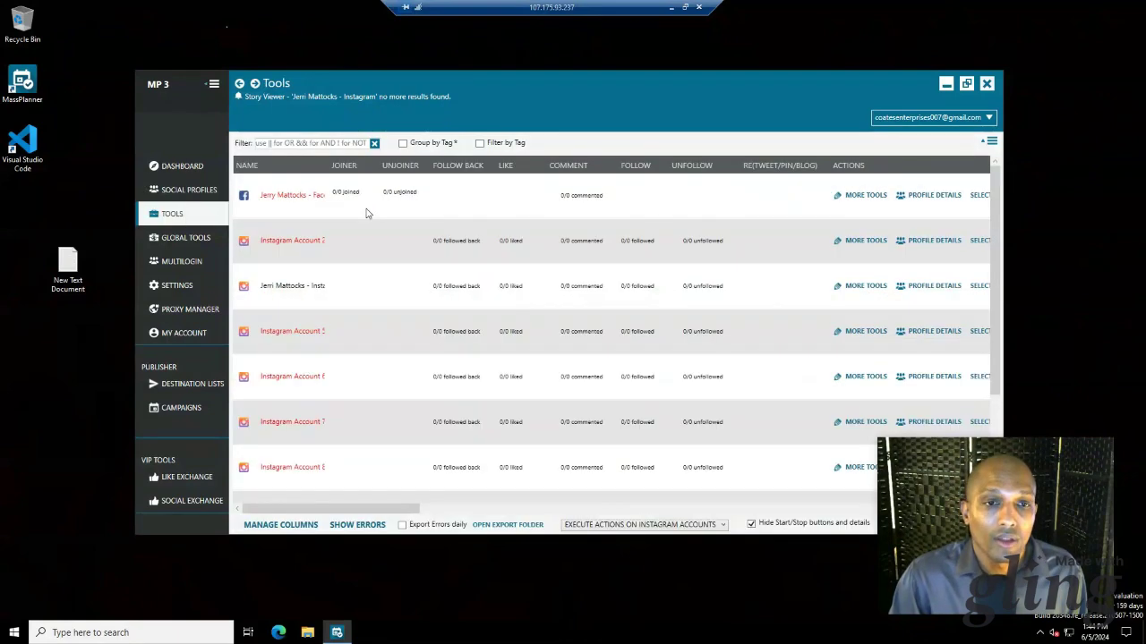
left_click(288, 198)
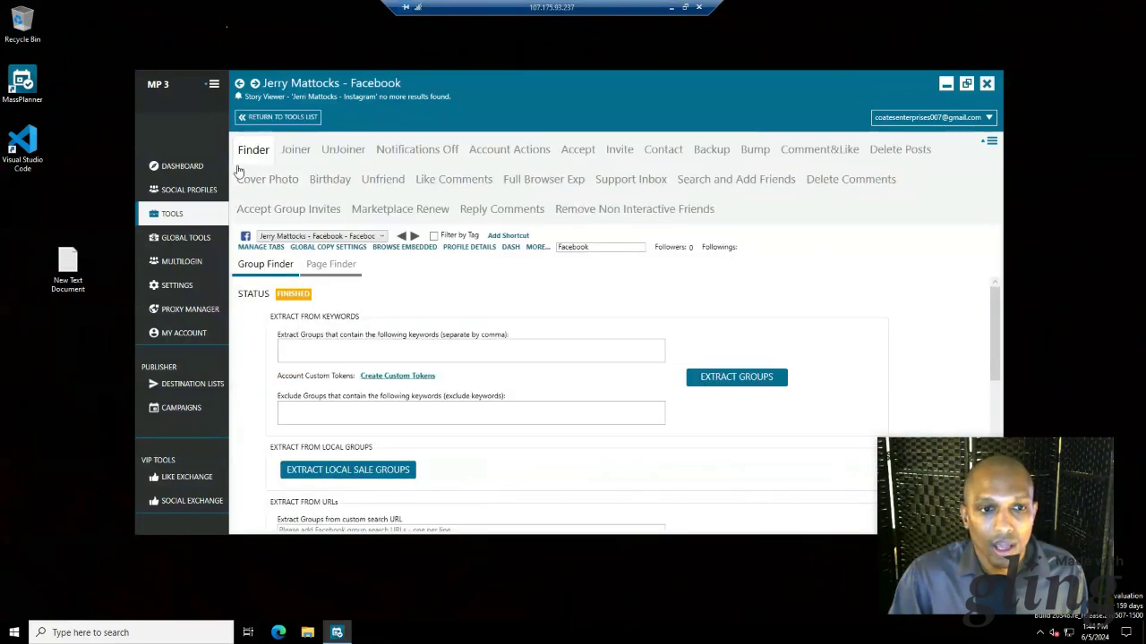
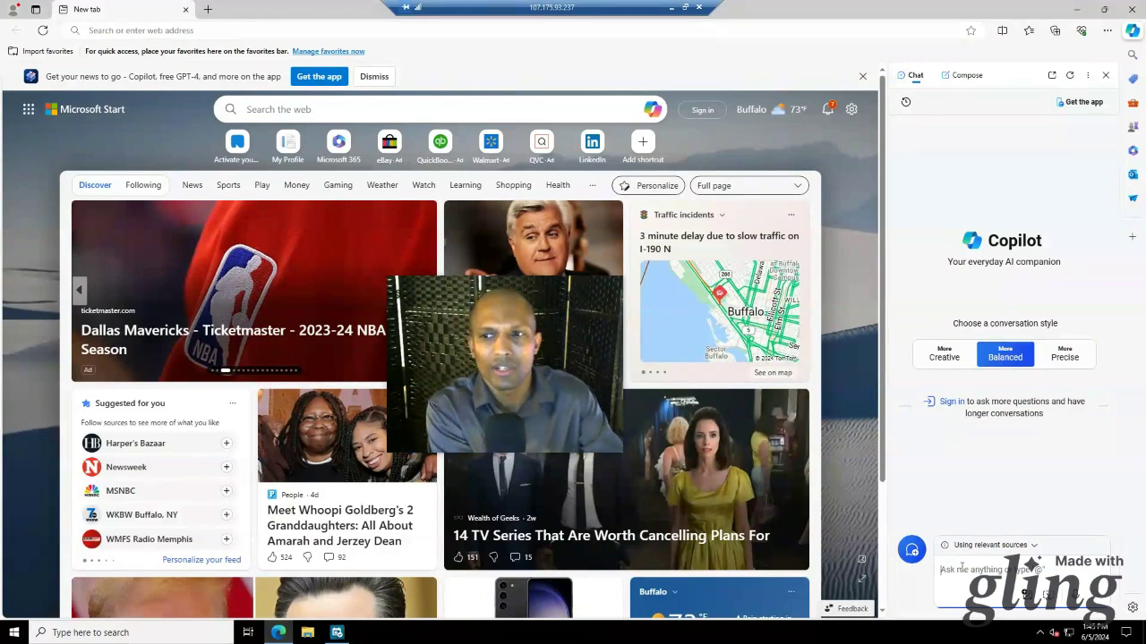
Ask Copilot for 50 comma-separated long-tail health and fitness keywords
left_click(962, 566)
type("let me get ")
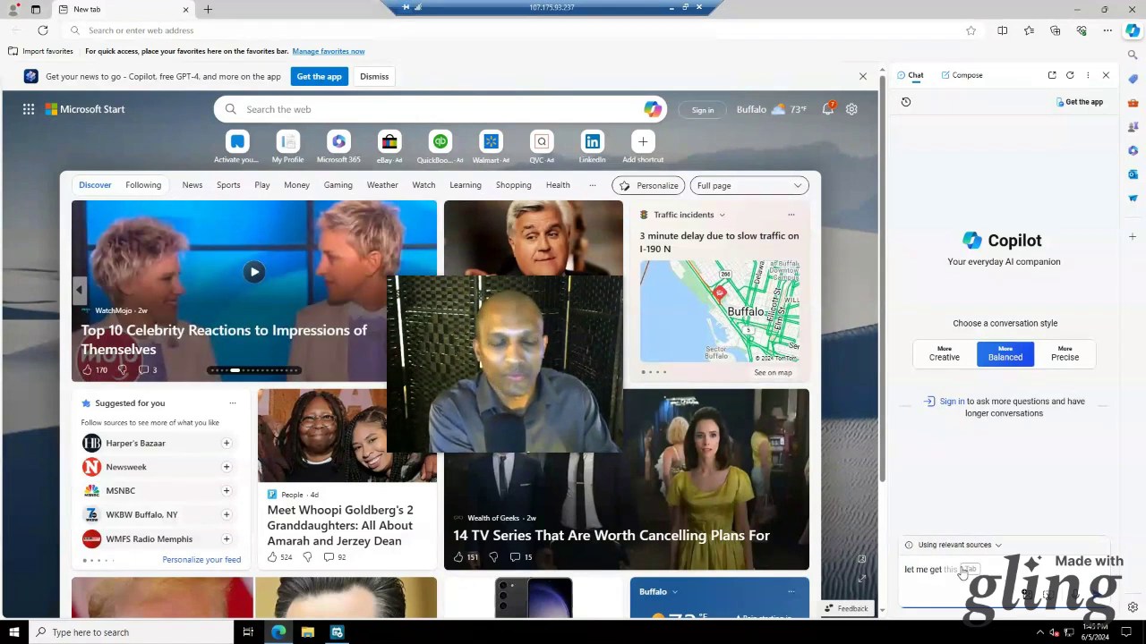
type("50 long t")
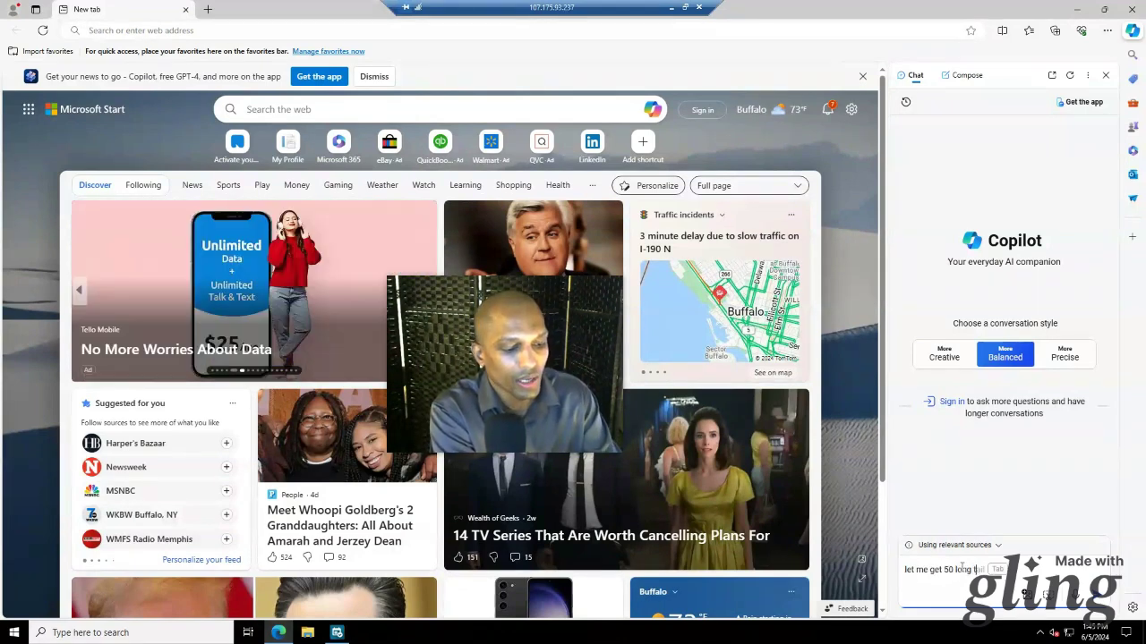
type("ail keywords about health and fitness, an")
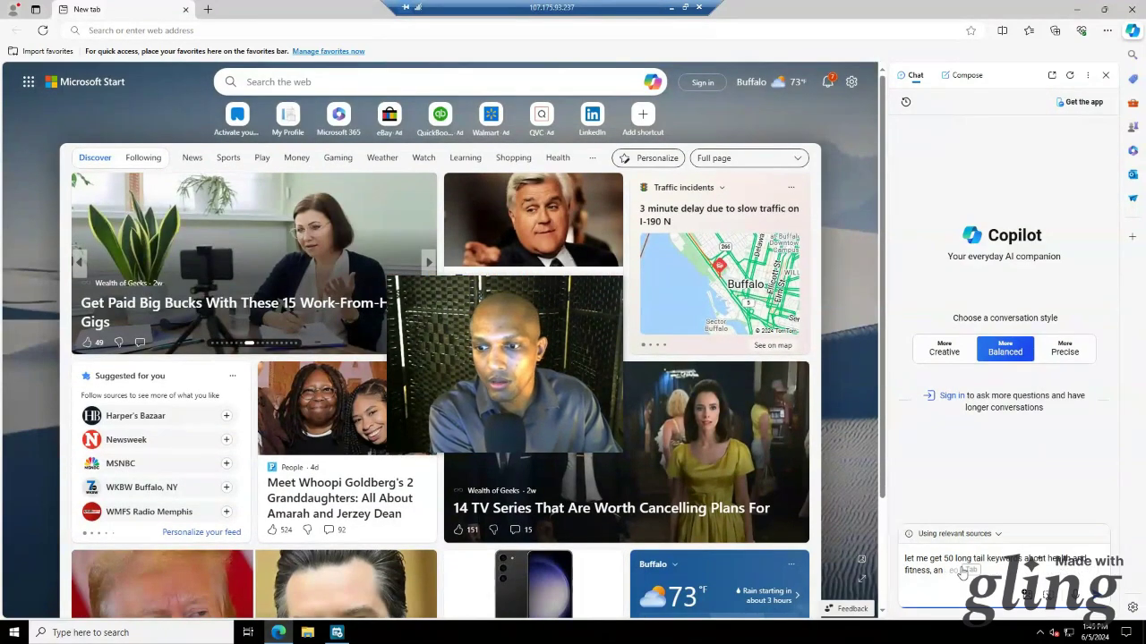
type("d seperate all of them by commas")
key("Return")
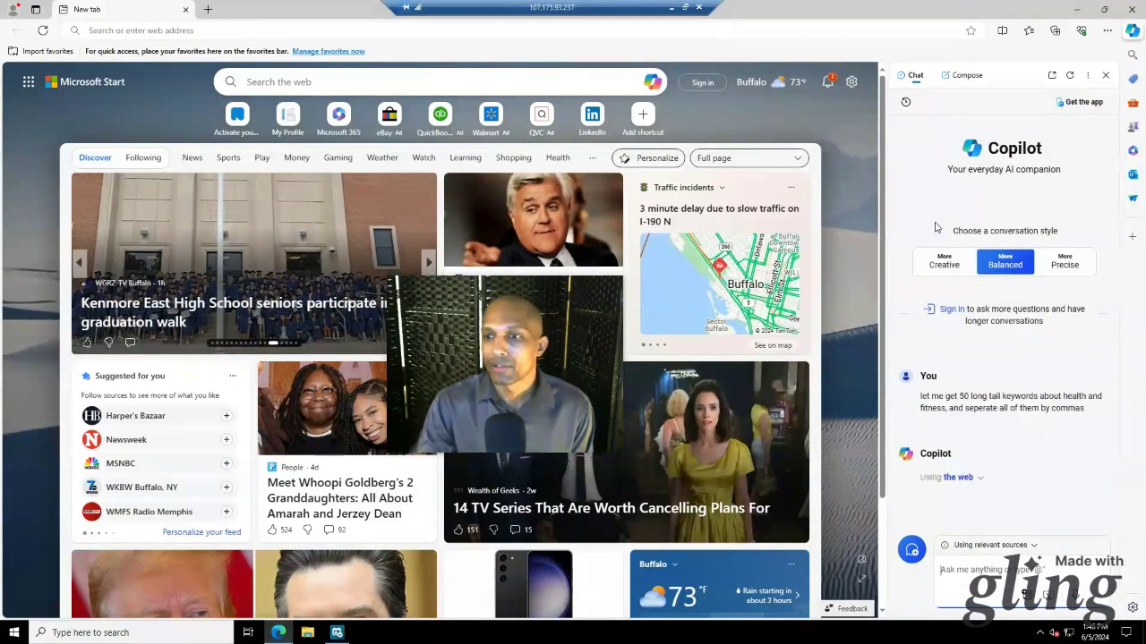
mouse_move(950, 283)
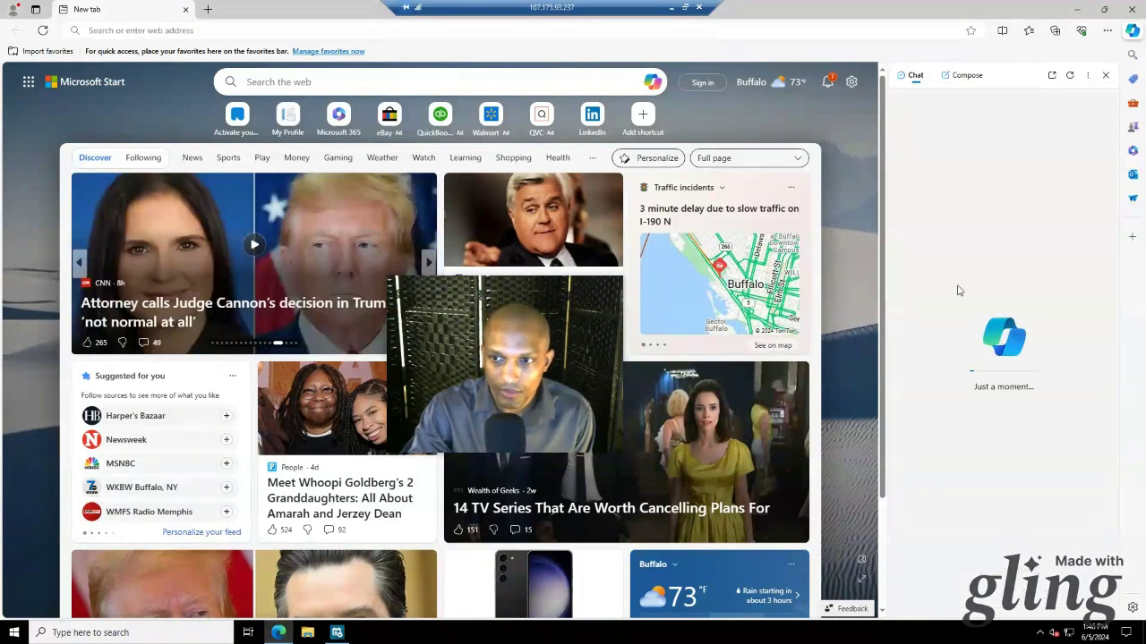
Find ChatGPT via a new-tab search and send it the 50-keyword health and fitness request
left_click(207, 10)
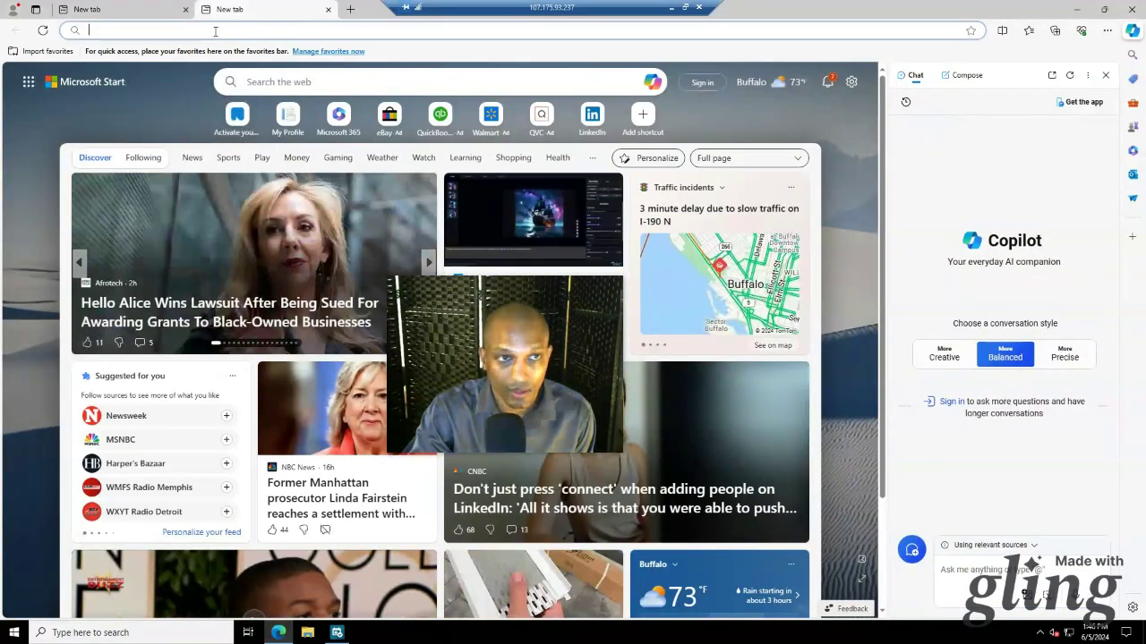
left_click(212, 30)
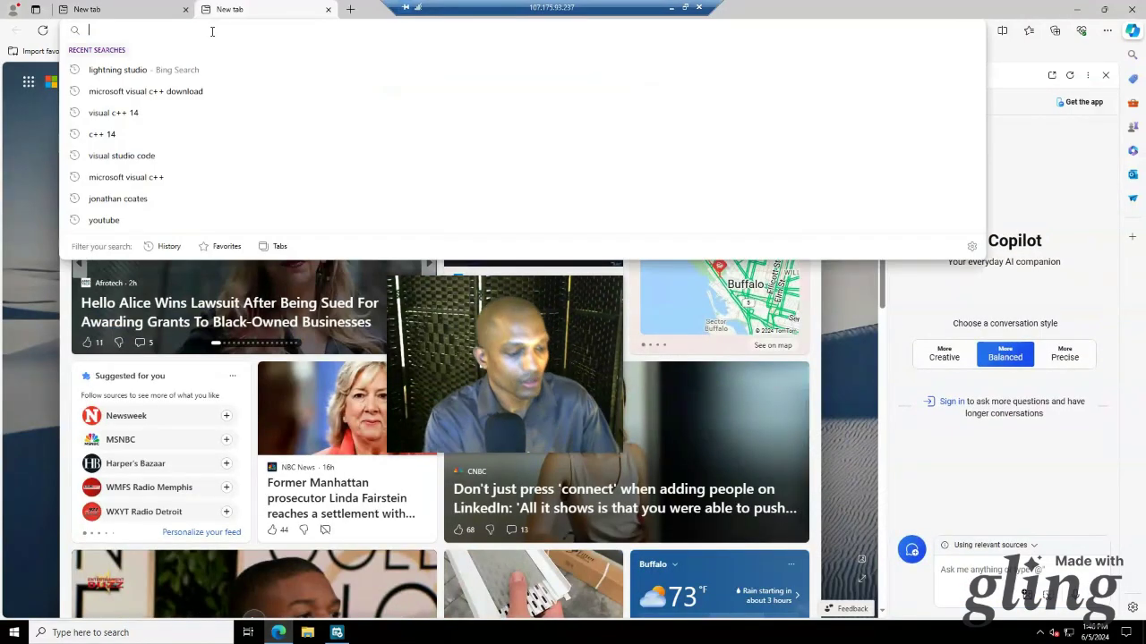
type("chat gpt")
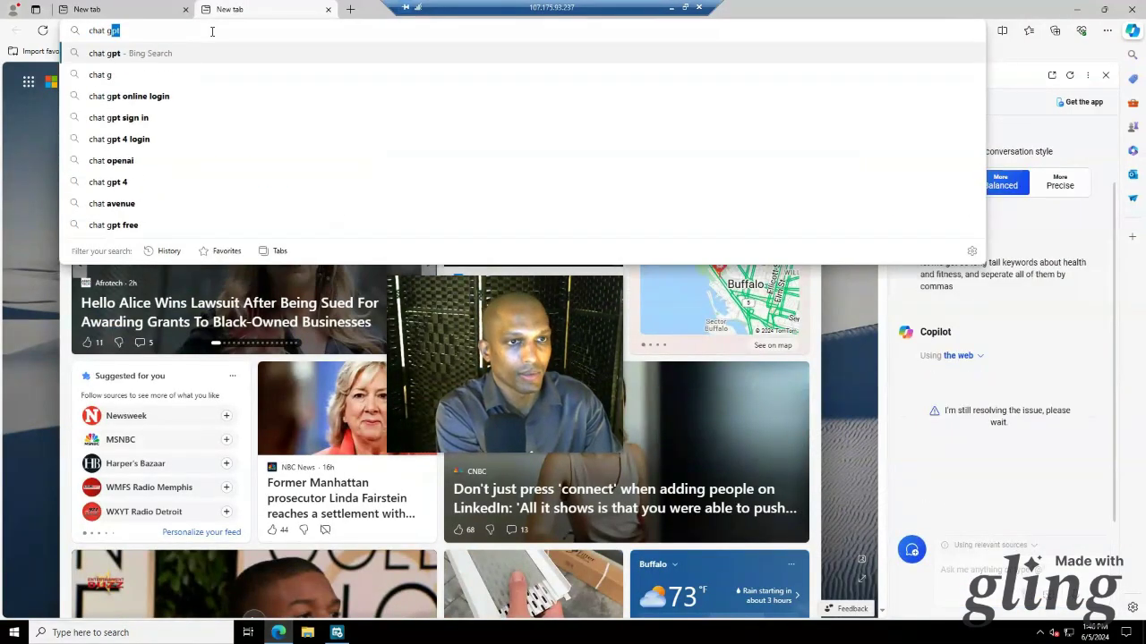
key("Return")
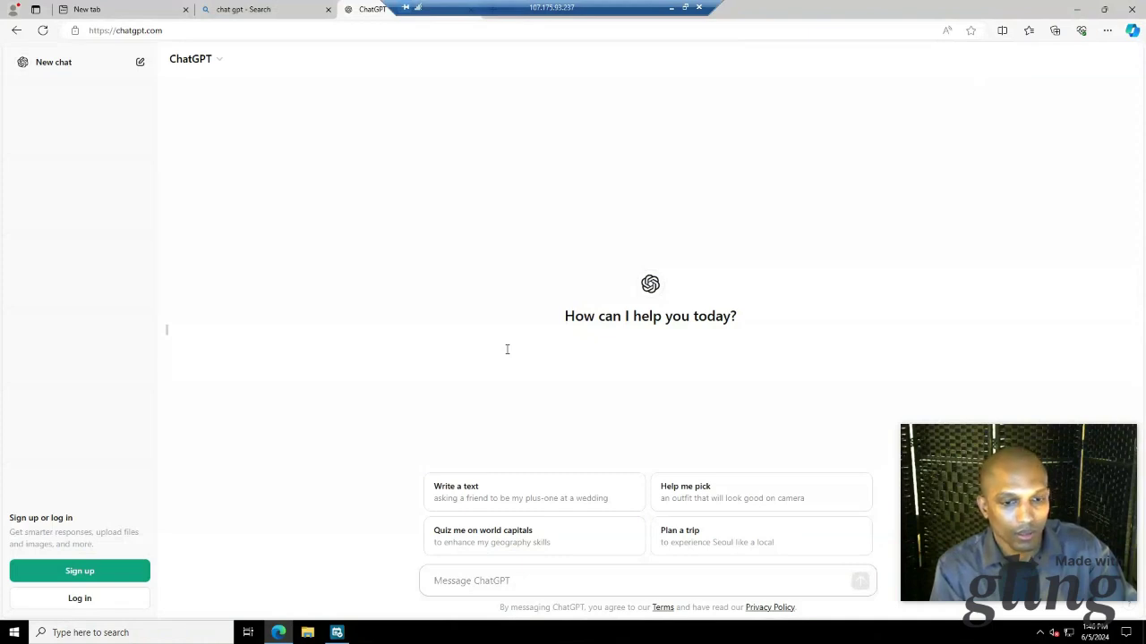
type("let me get 50 long tail keywords about health and fitness, and seperate all of them by commas")
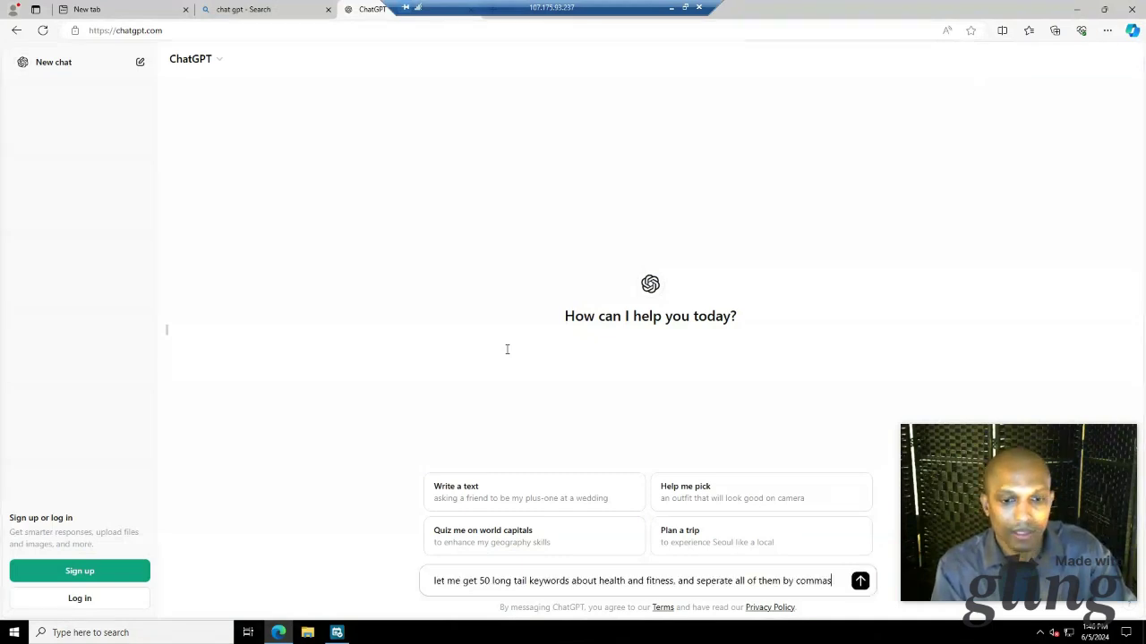
key("Return")
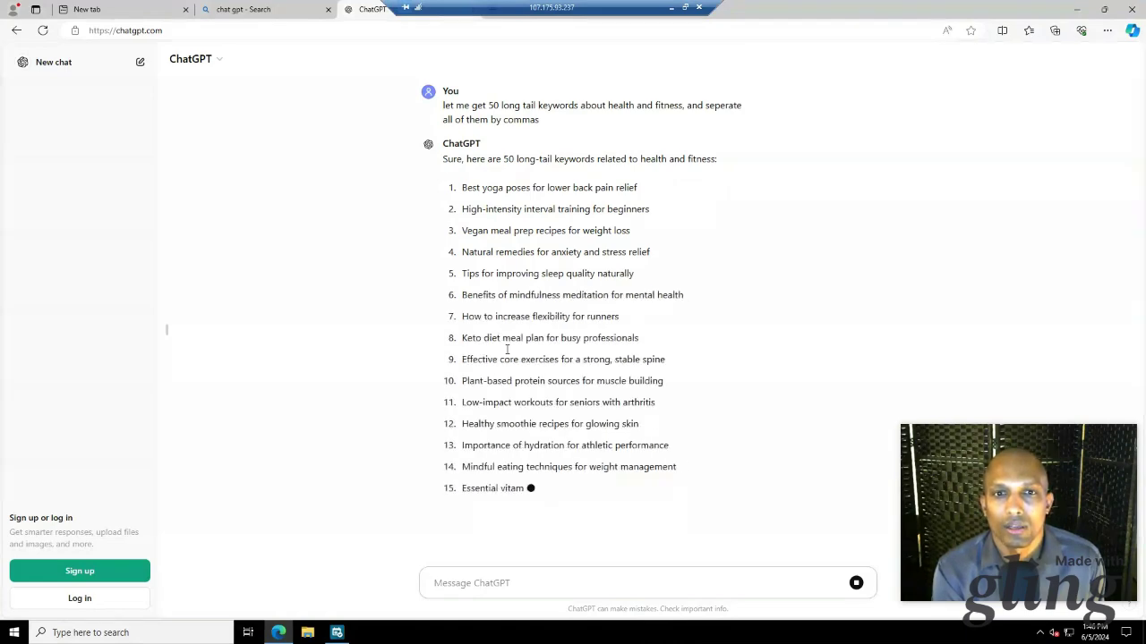
Ask ChatGPT to separate the keywords by commas, then draft a request for one text block
type("i want t")
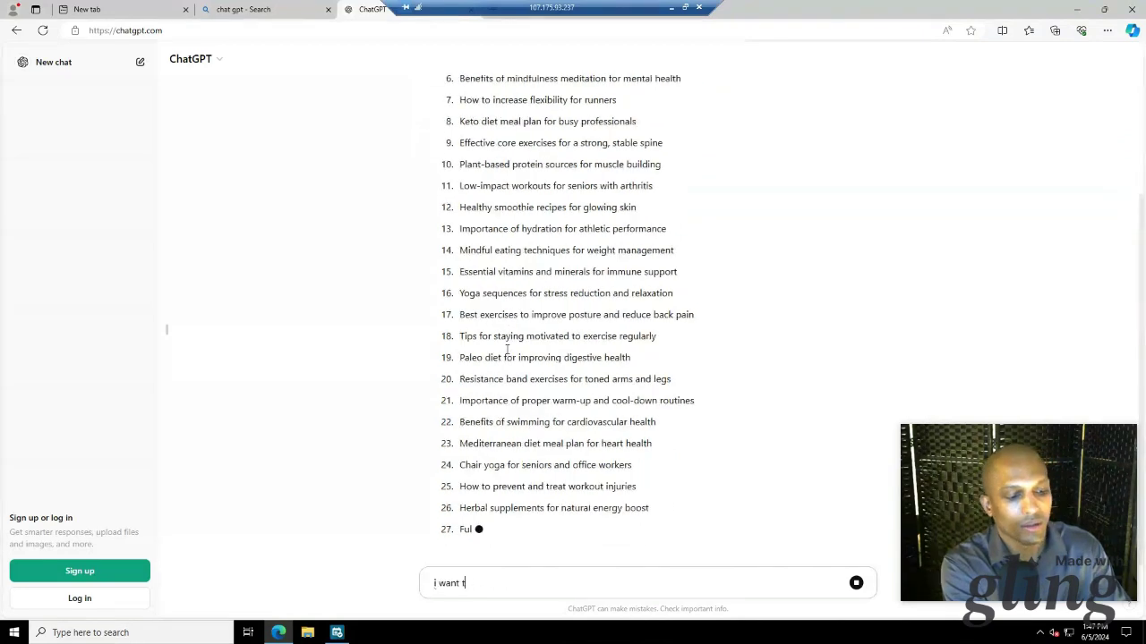
type("hem separerated by commas")
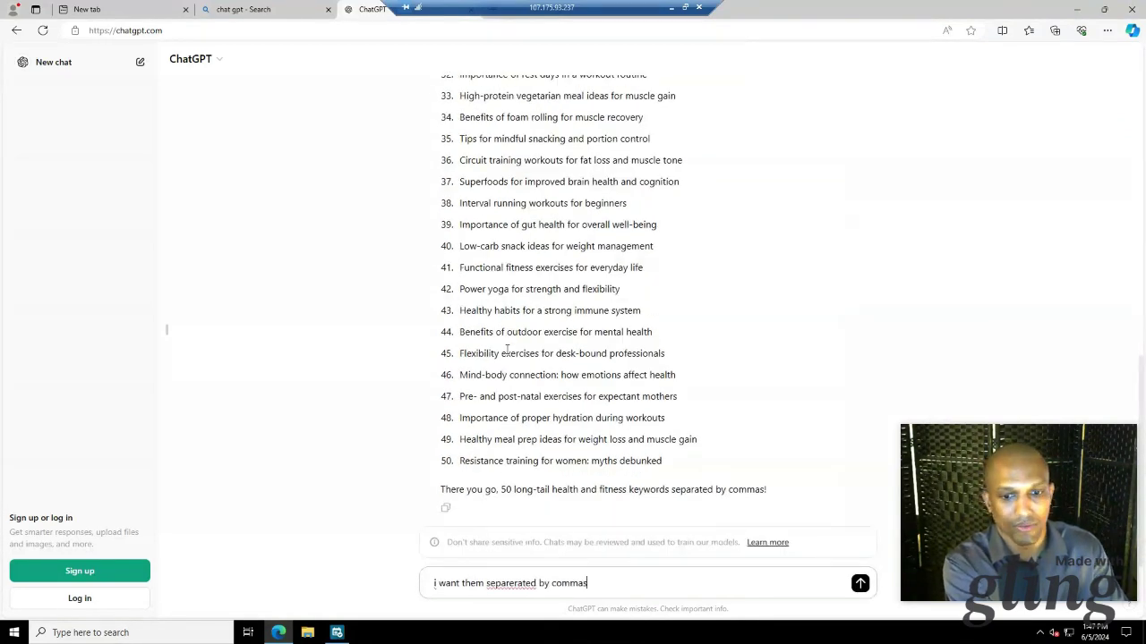
key("Return")
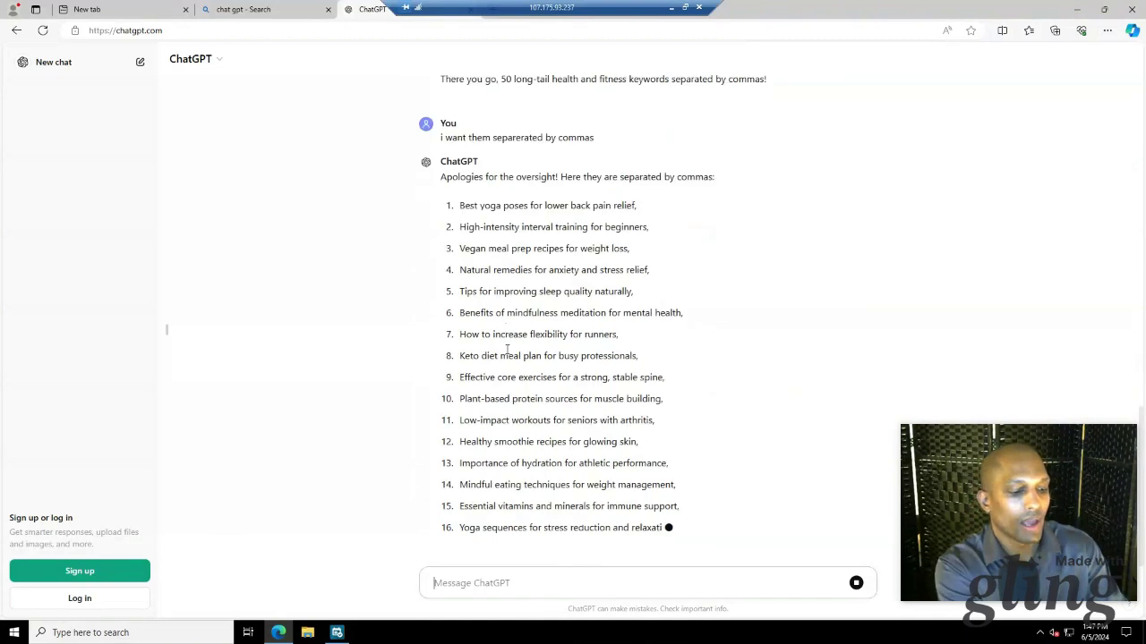
type("have all of them in one blockl text")
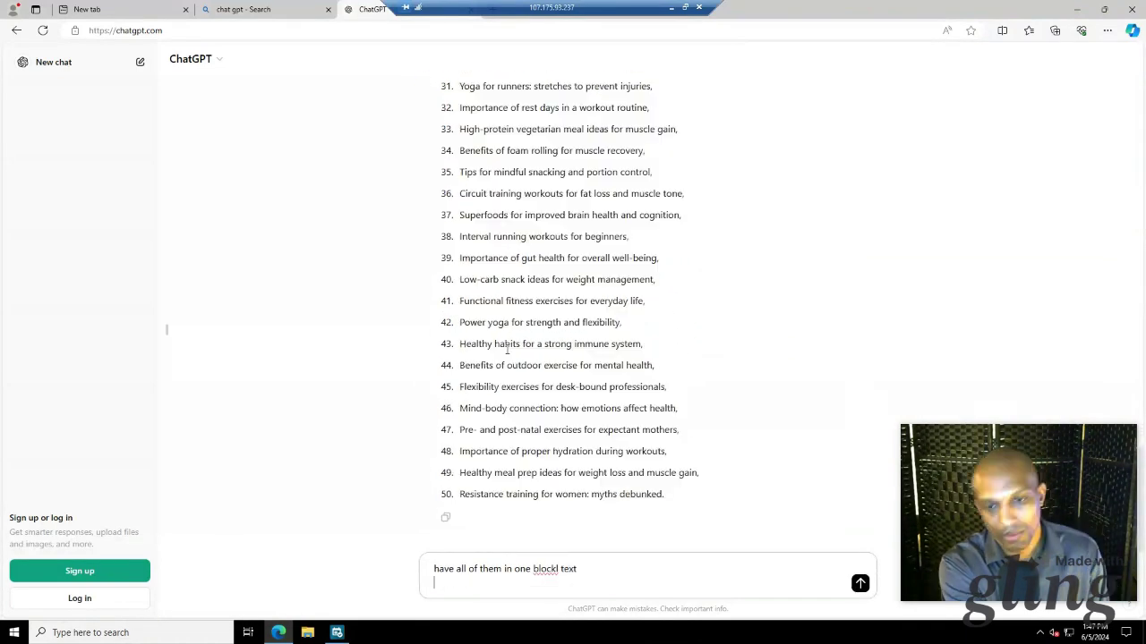
Request all keywords in one block and review ChatGPT's comma-separated reply
key("Return")
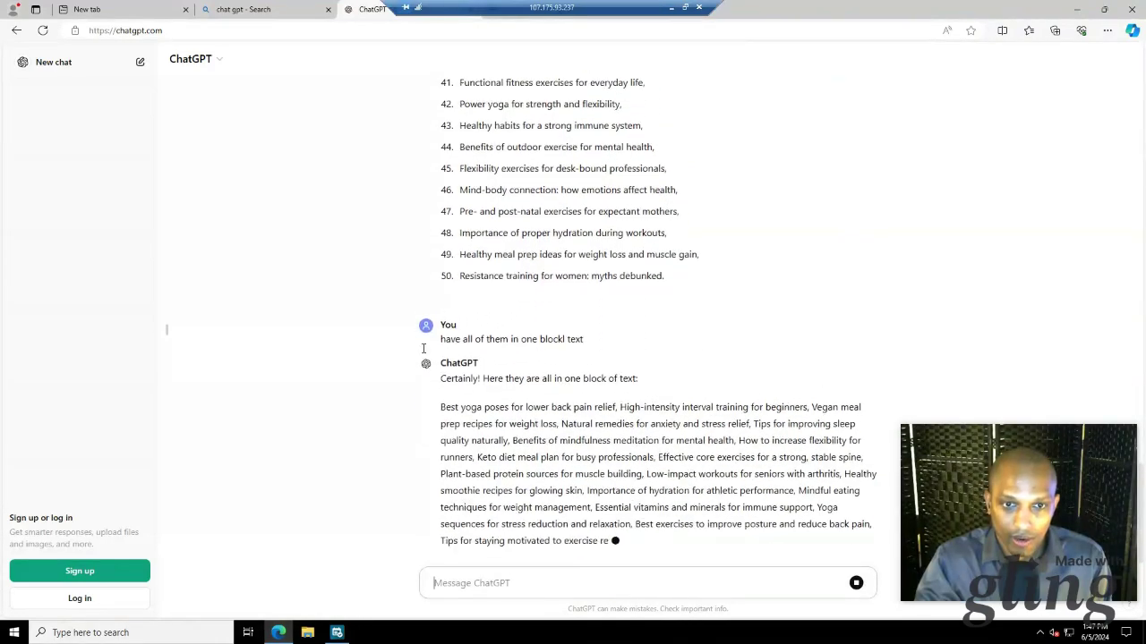
scroll(499, 301, "up", 5)
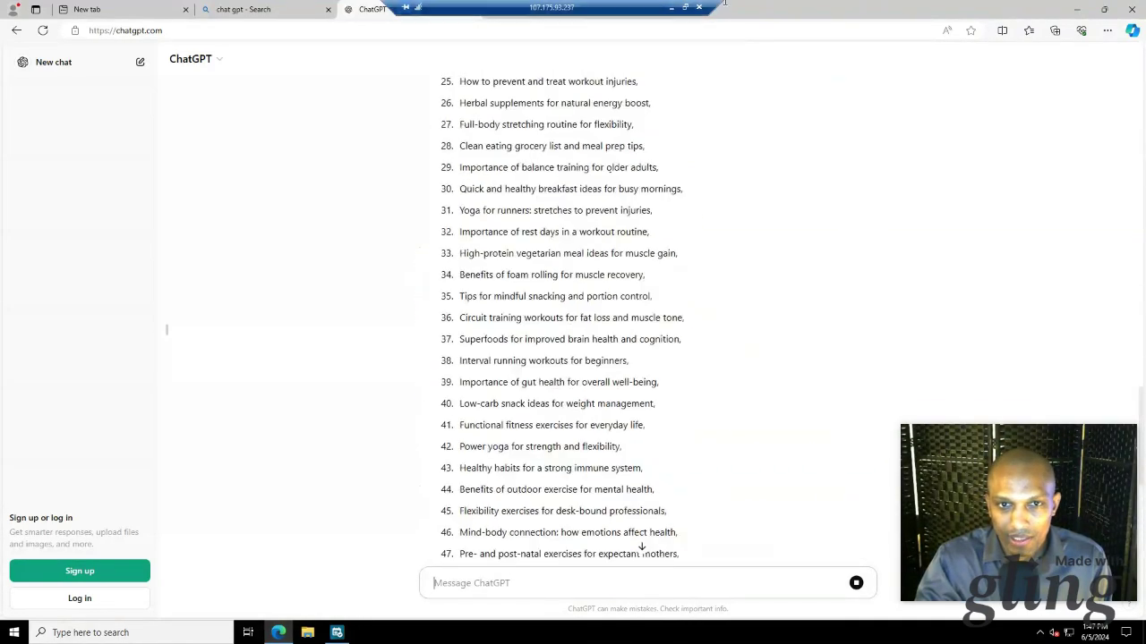
scroll(398, 134, "down", 1)
scroll(695, 169, "down", 4)
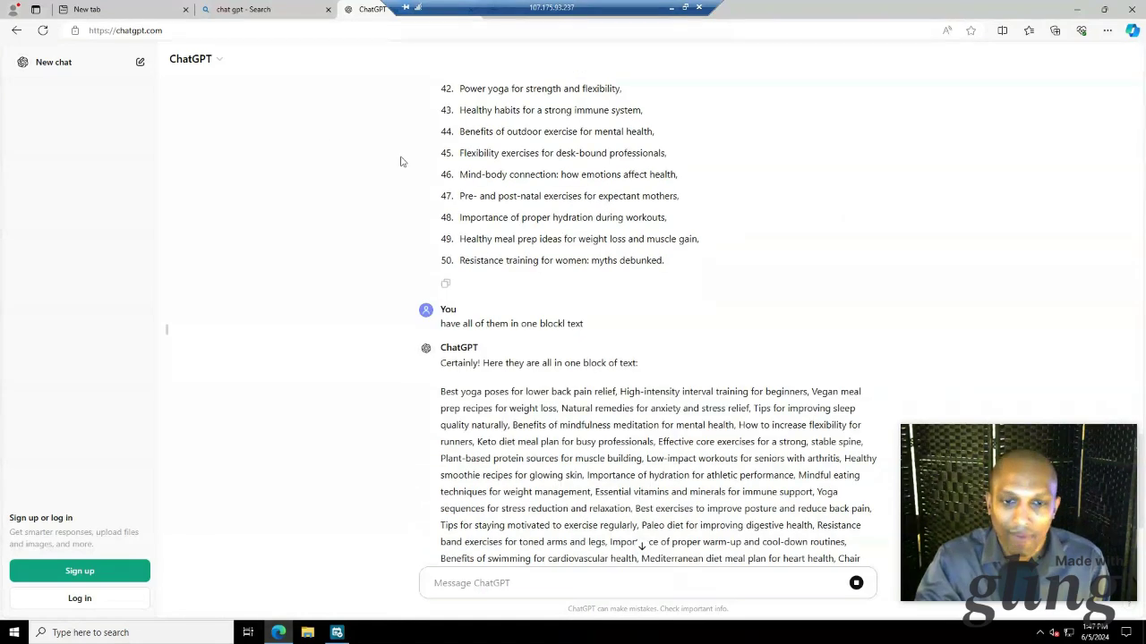
scroll(504, 366, "up", 1)
scroll(504, 366, "down", 4)
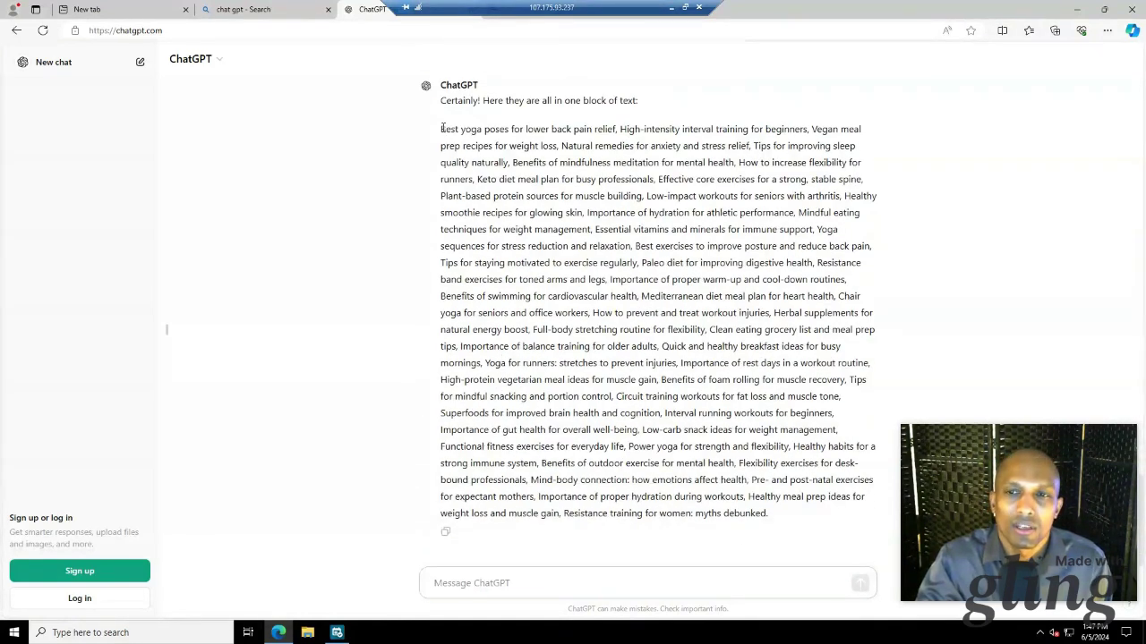
Copy the one-block keyword reply to the clipboard and minimize Edge
left_click_drag(440, 130, 780, 528)
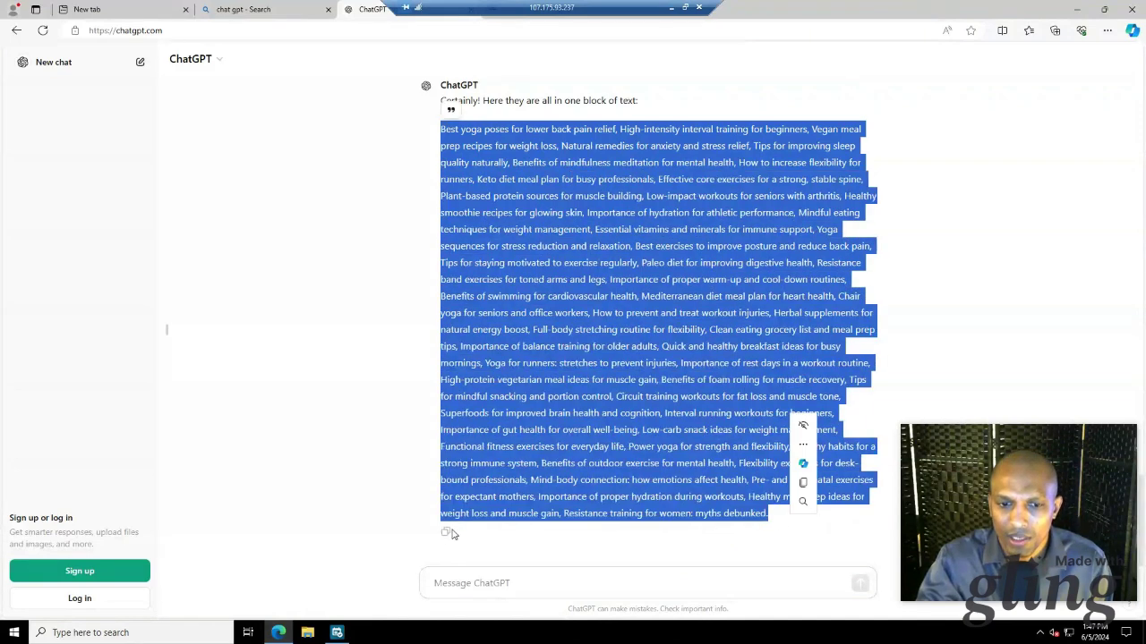
right_click(622, 221)
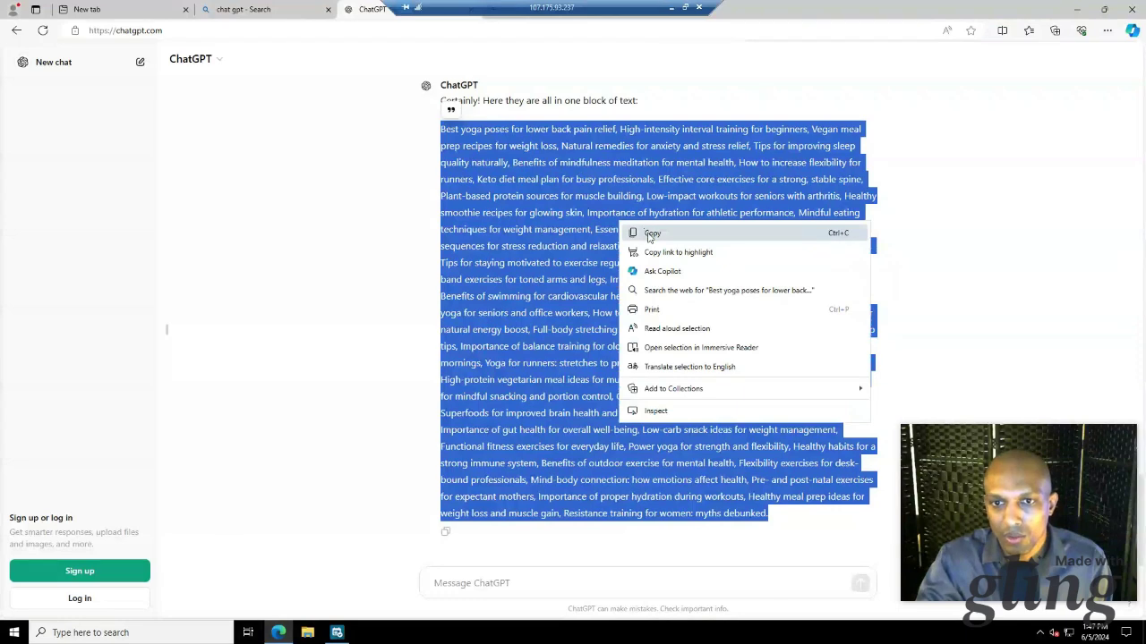
left_click(650, 234)
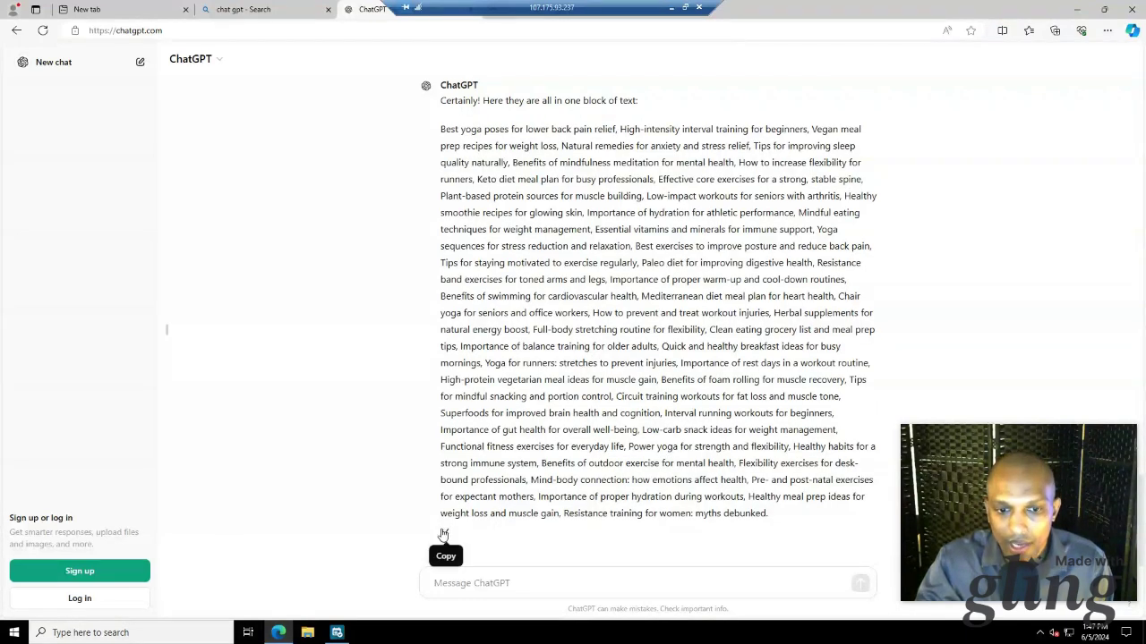
left_click(444, 535)
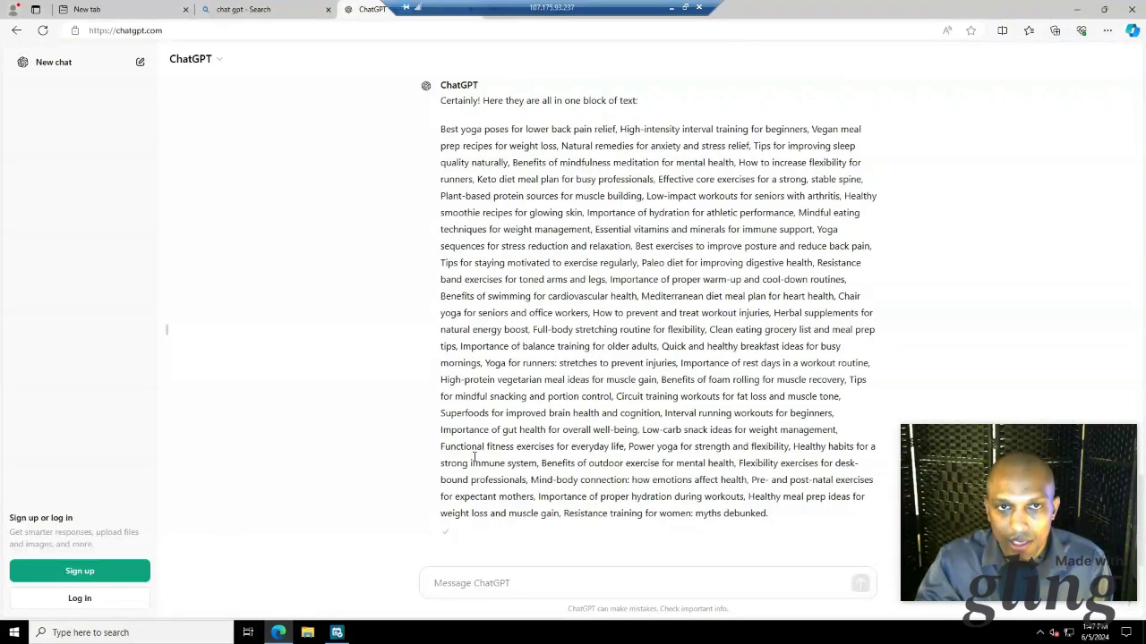
left_click(1079, 9)
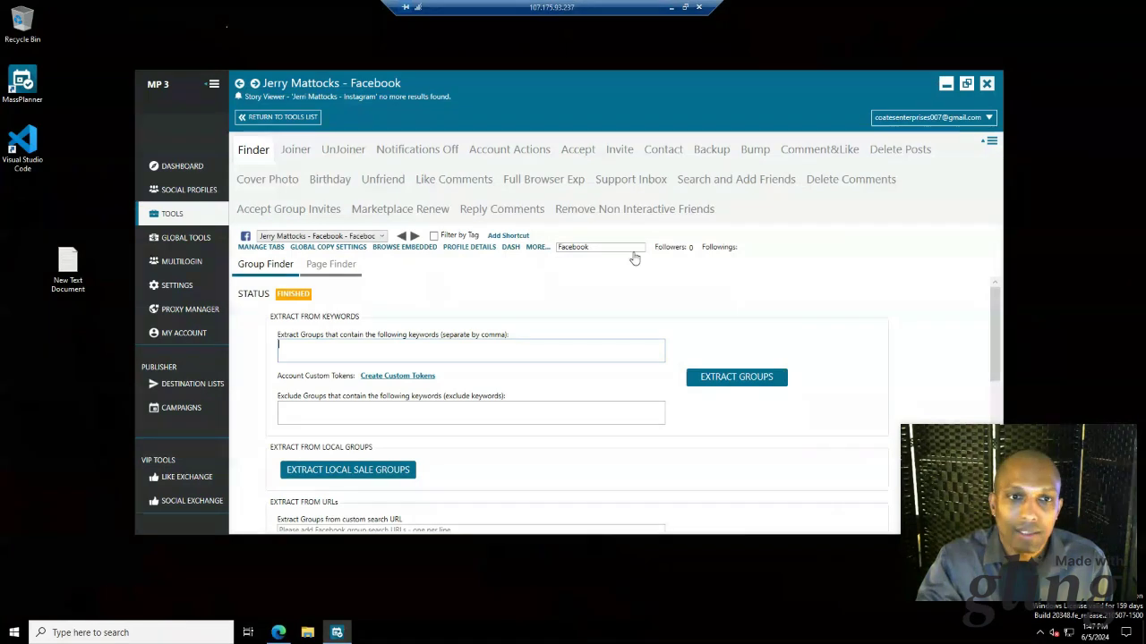
Paste the ChatGPT keywords into the Group Finder keywords box, deleting the 'Certainly!' intro line
right_click(296, 351)
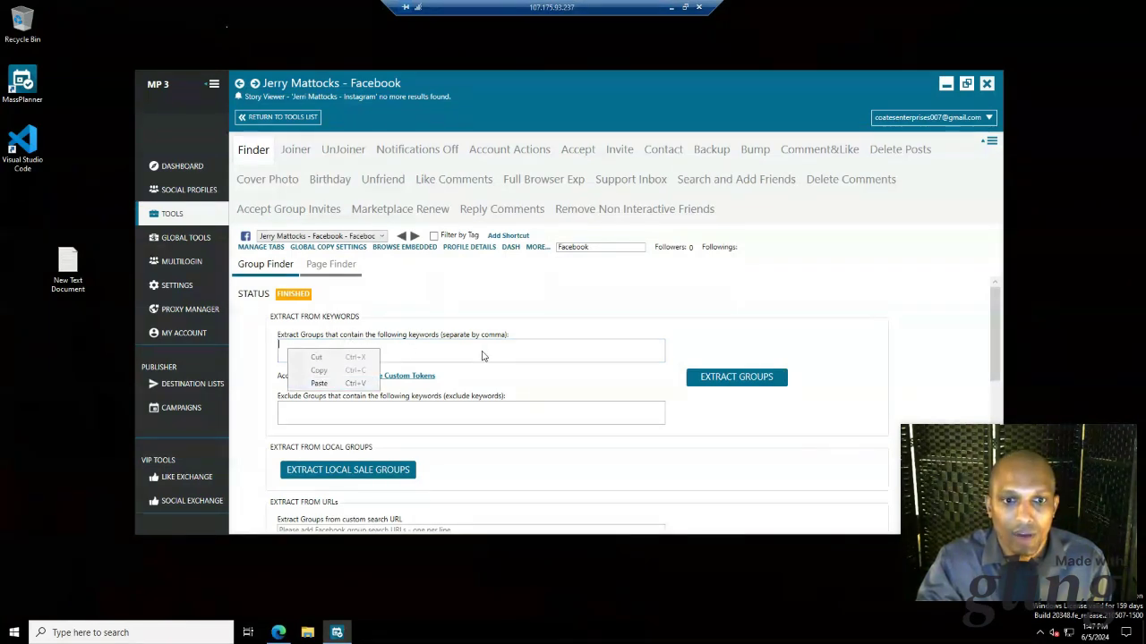
left_click(394, 353)
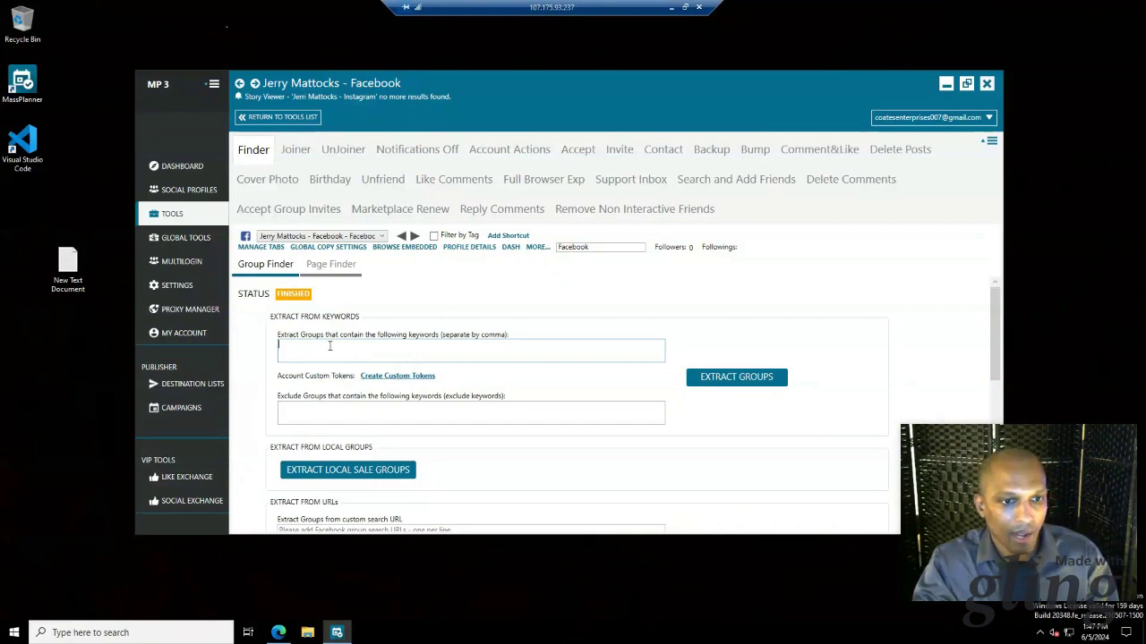
key("ctrl+v")
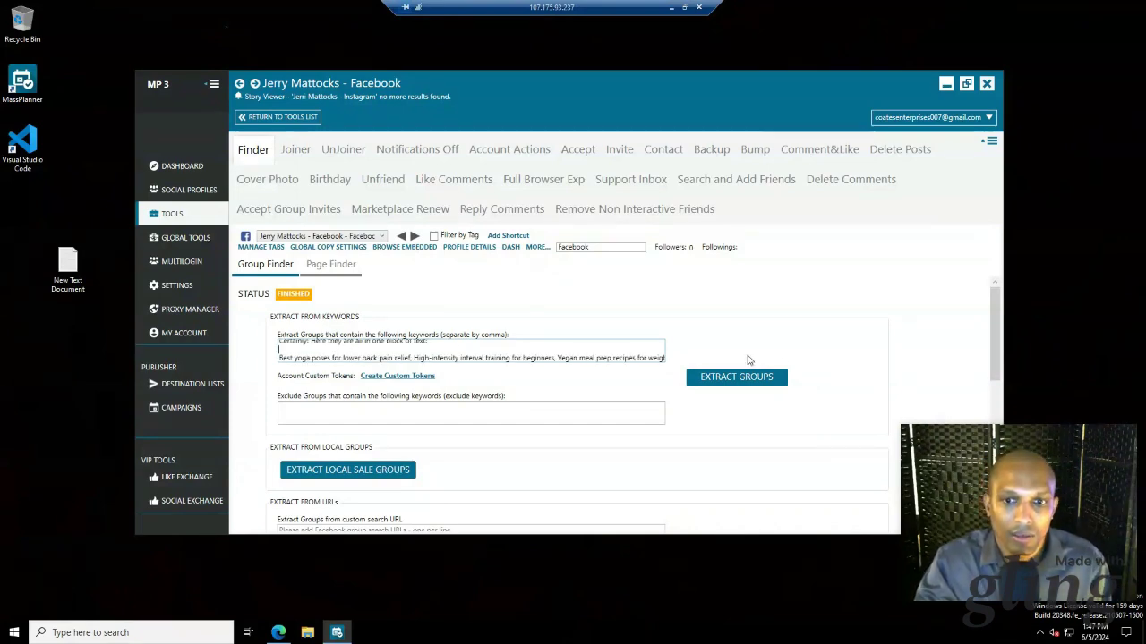
left_click_drag(435, 345, 241, 346)
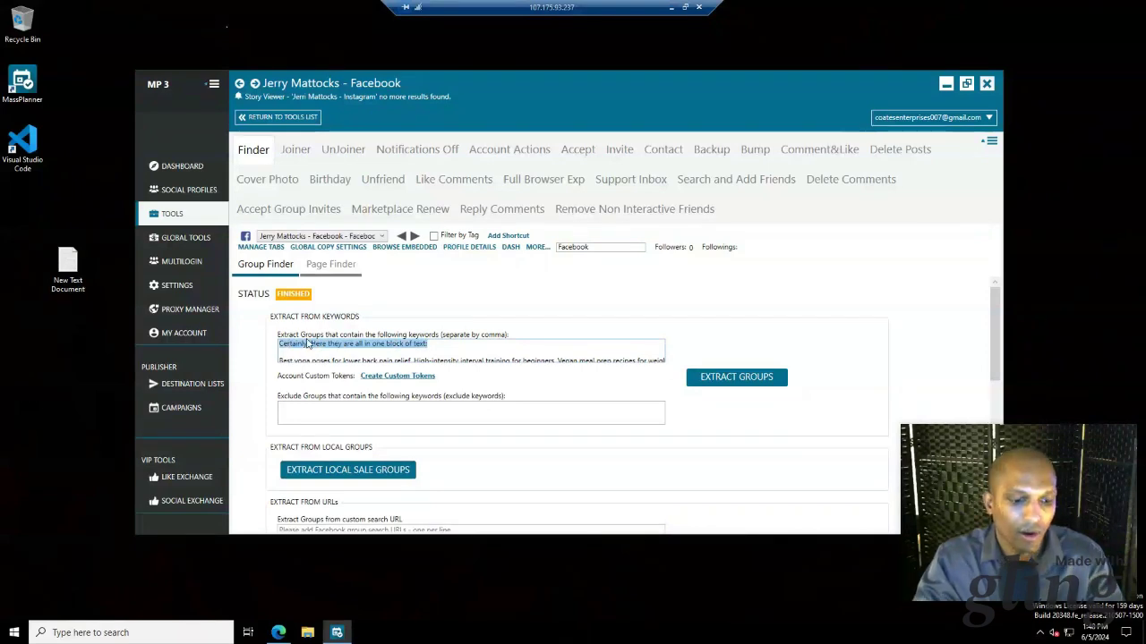
key("BackSpace")
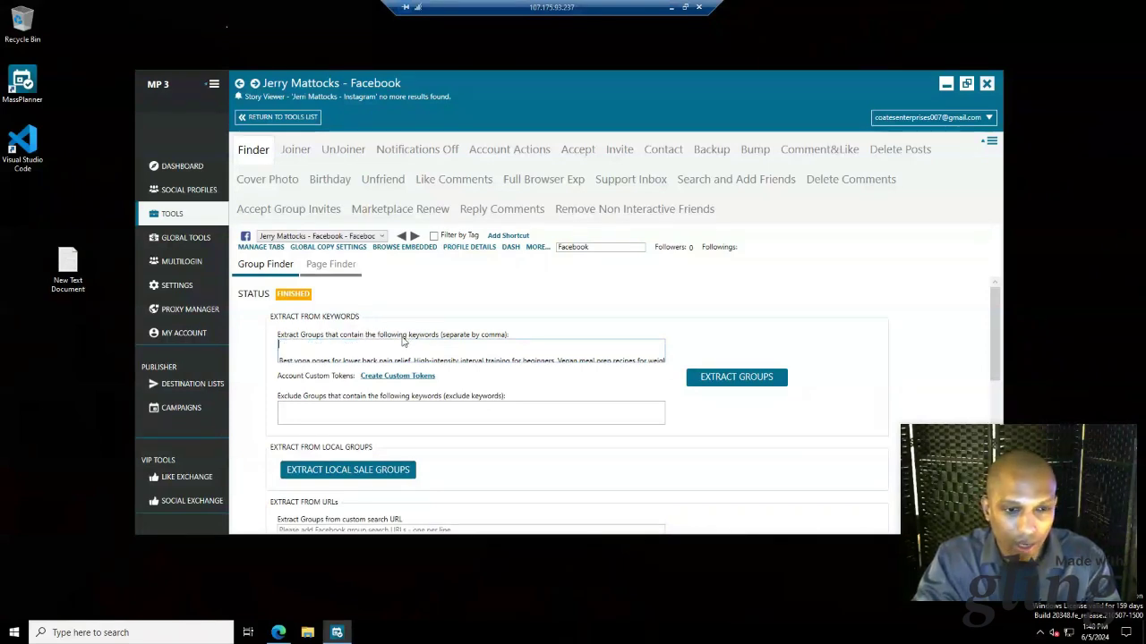
key("Delete")
key("Delete")
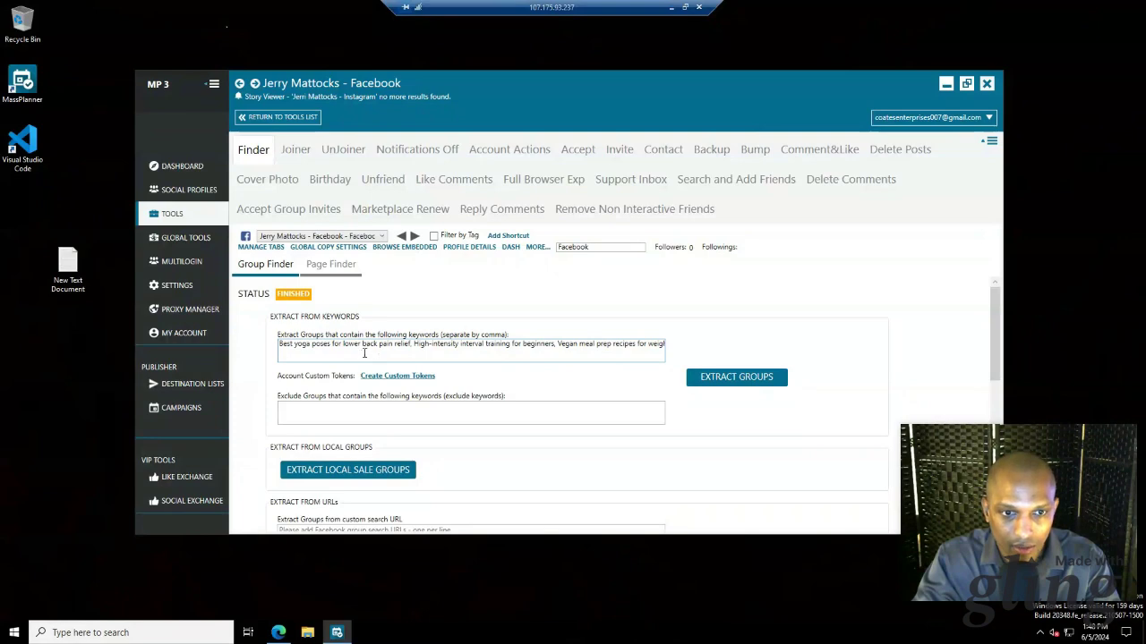
left_click_drag(414, 343, 1031, 378)
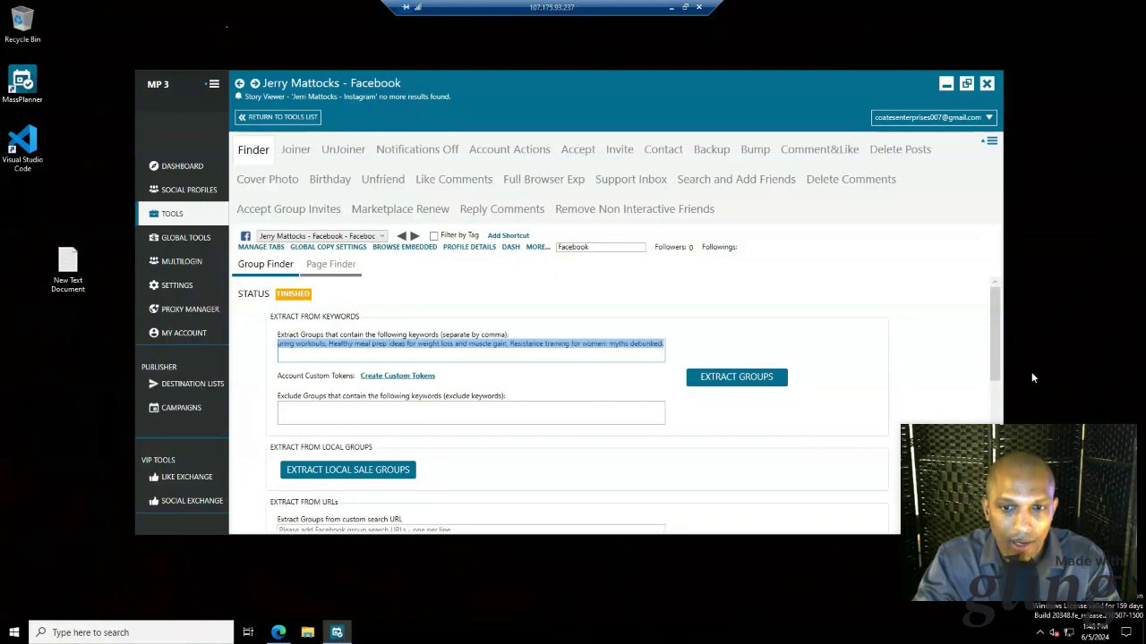
left_click(742, 351)
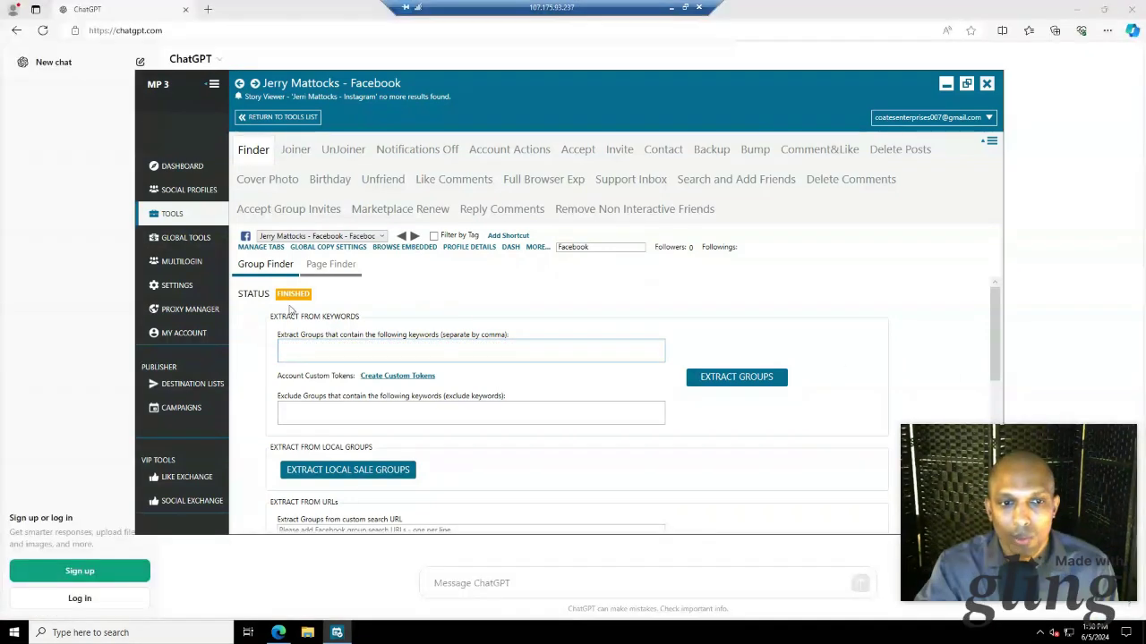
Click into the emptied Group Finder keywords box
left_click(328, 343)
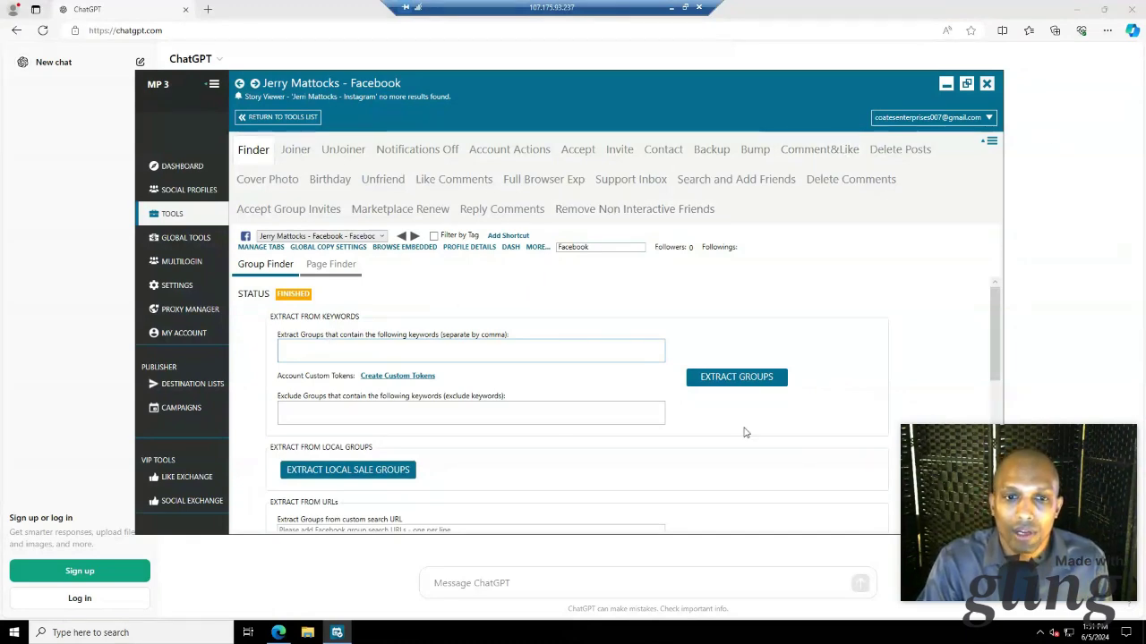
Copy ChatGPT's 100 broad health and fitness keywords and return to MassPlanner
left_click(1068, 197)
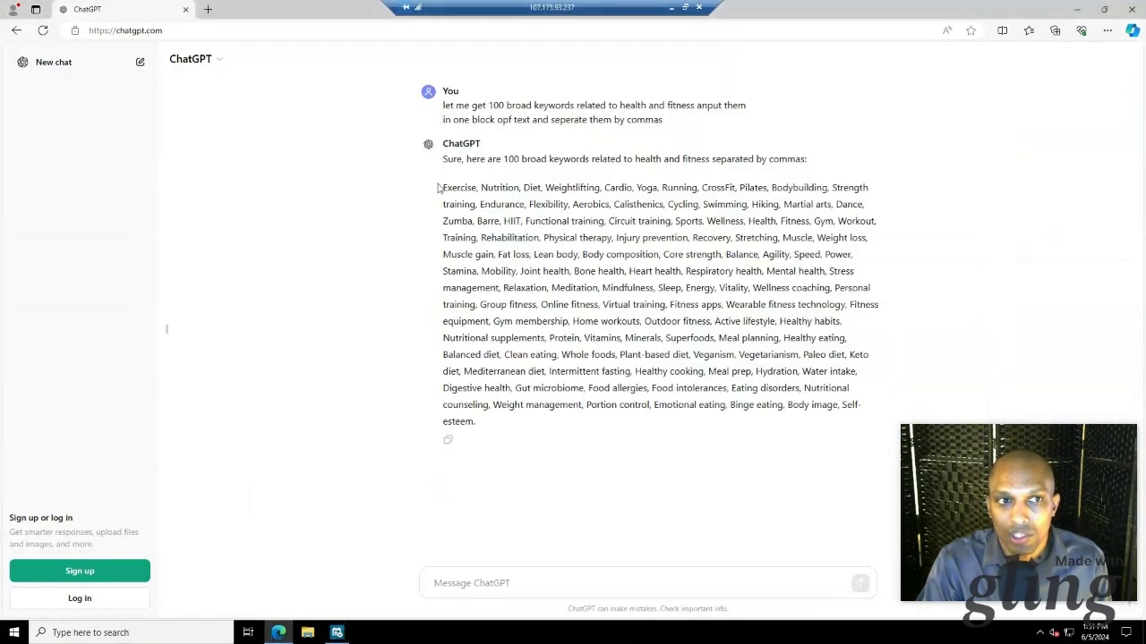
left_click_drag(444, 107, 672, 120)
left_click(463, 114)
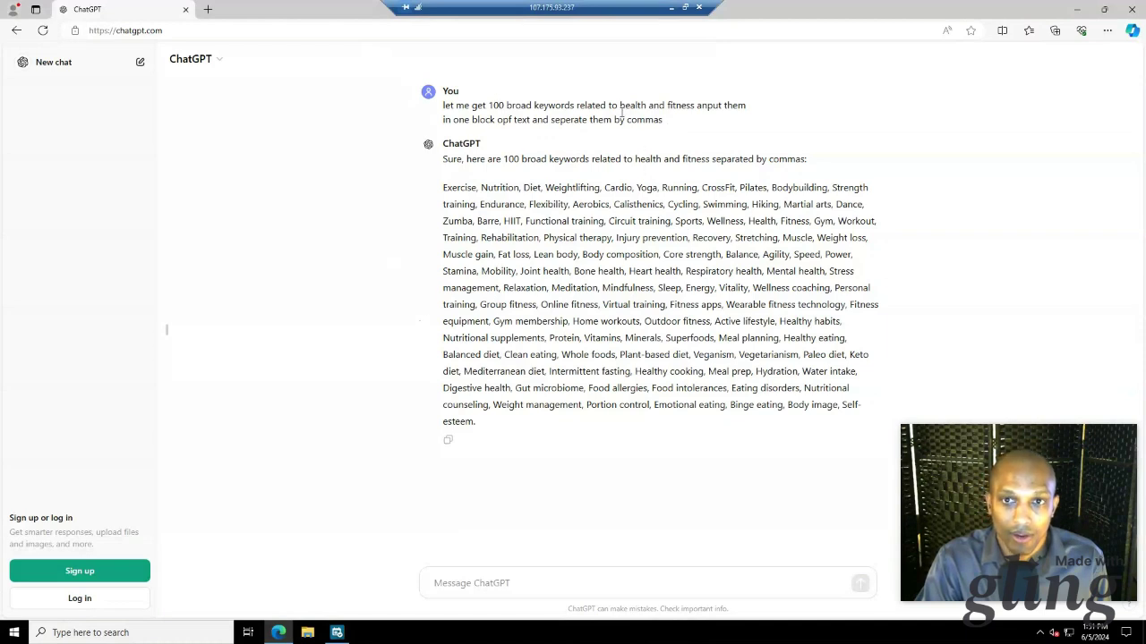
left_click_drag(619, 105, 692, 105)
left_click(680, 106)
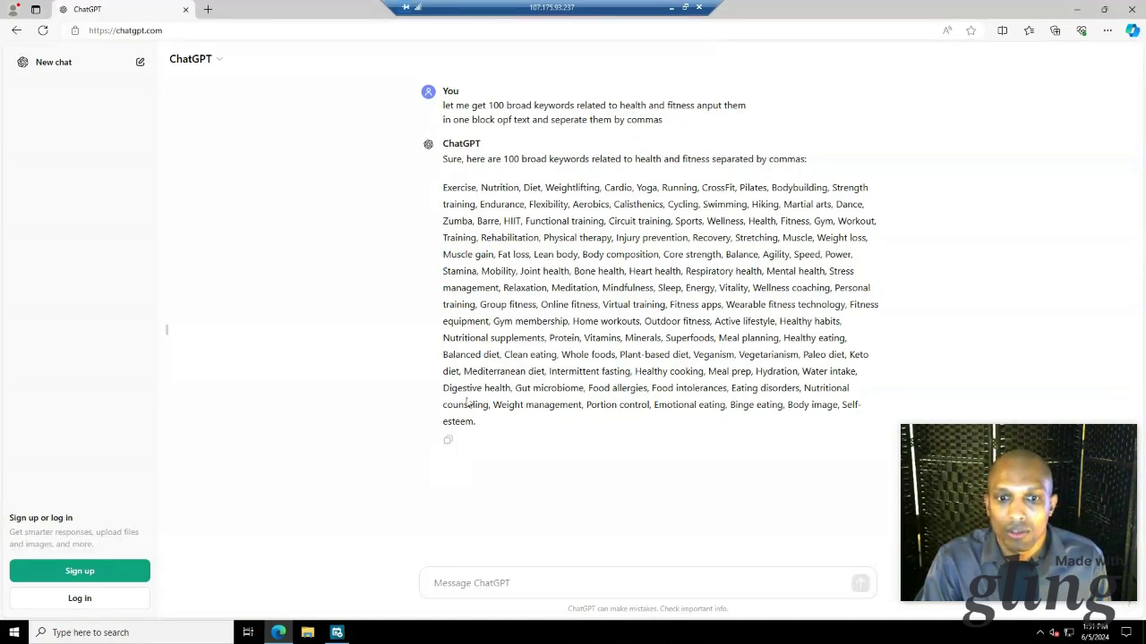
left_click_drag(475, 422, 451, 190)
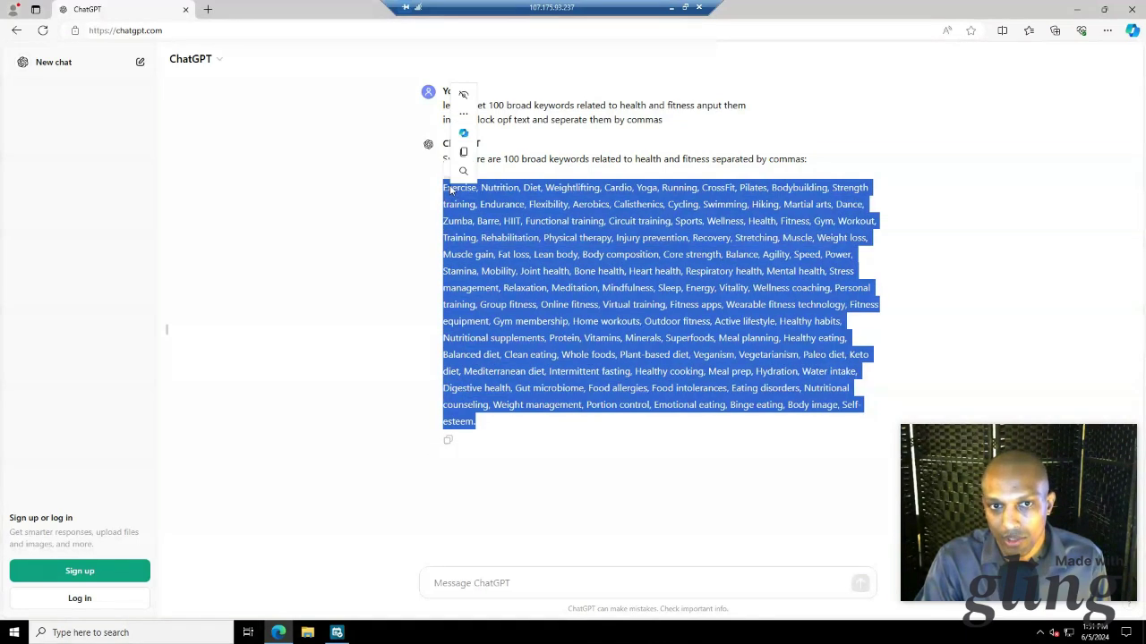
right_click(451, 190)
left_click(478, 197)
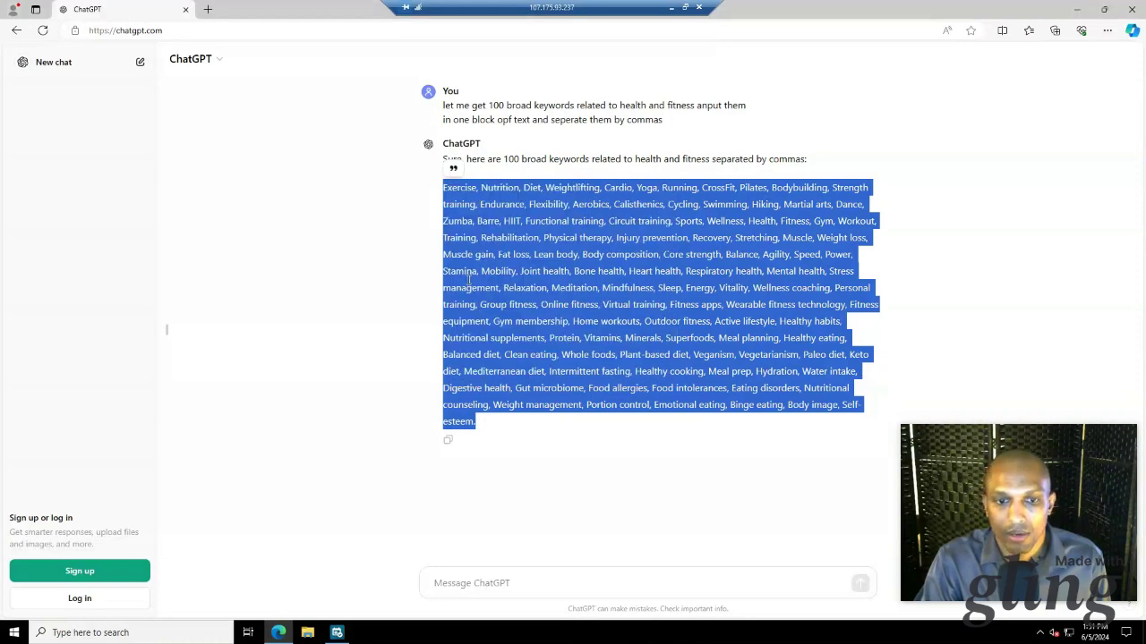
left_click(481, 307)
left_click(337, 633)
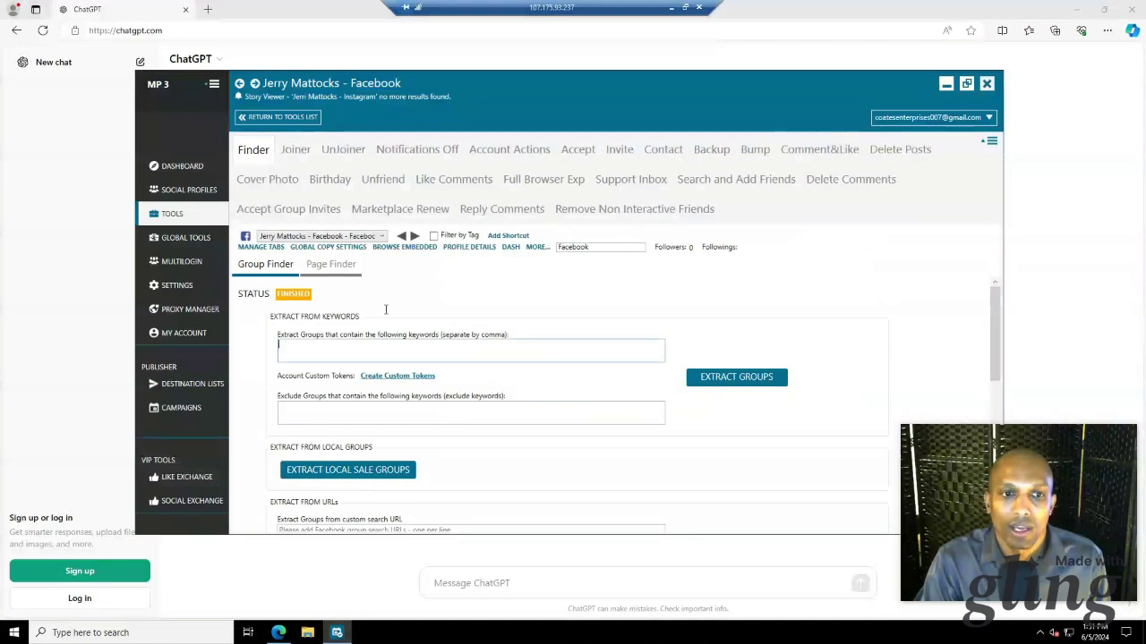
Paste the broad keyword list, ending with Self-esteem, into the Extract Groups keywords box
right_click(312, 352)
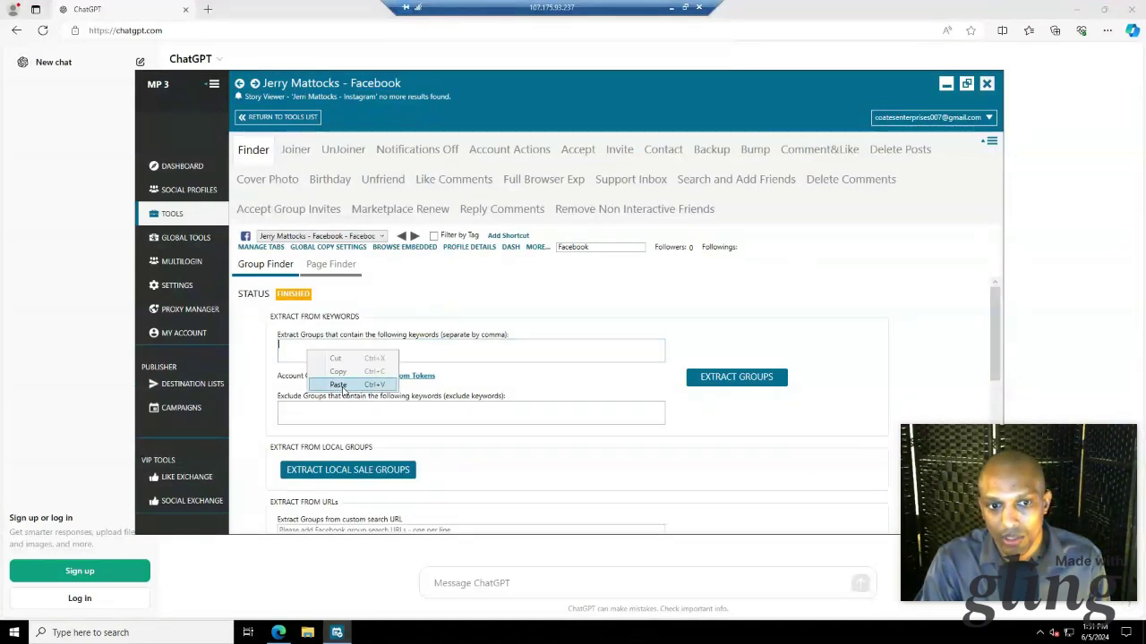
left_click(339, 386)
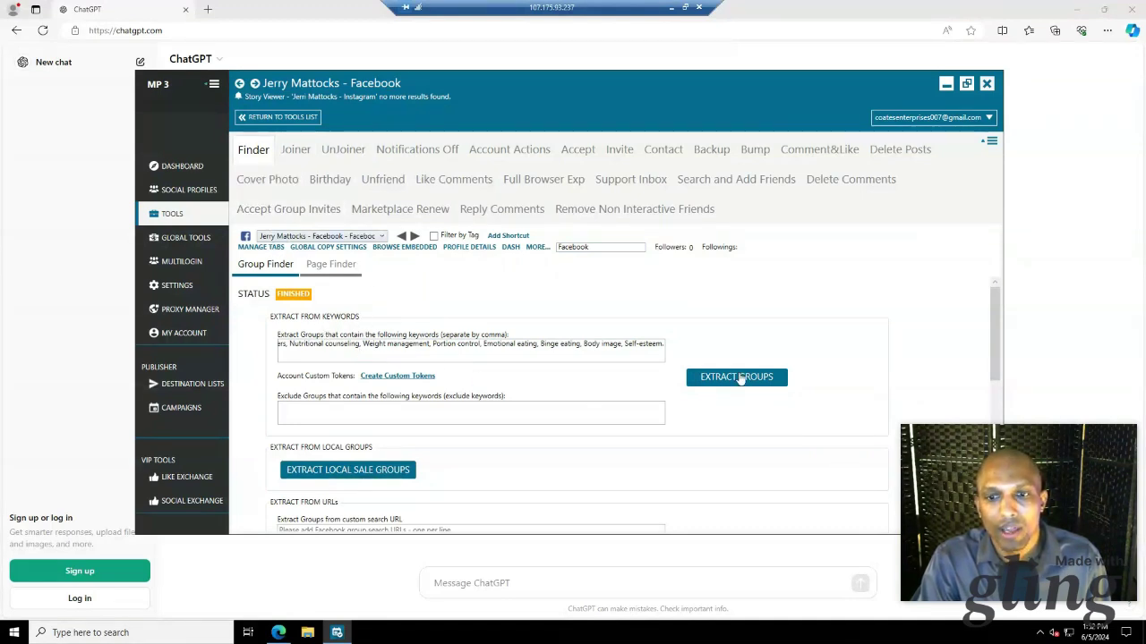
key("Tab")
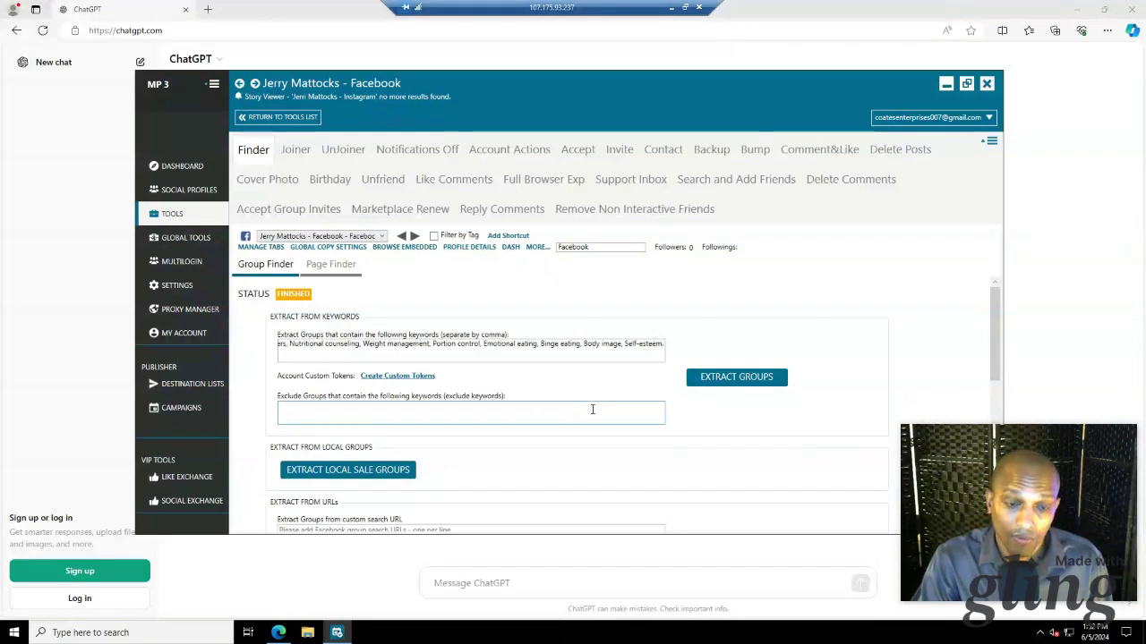
scroll(592, 412, "down", 1)
scroll(273, 448, "down", 5)
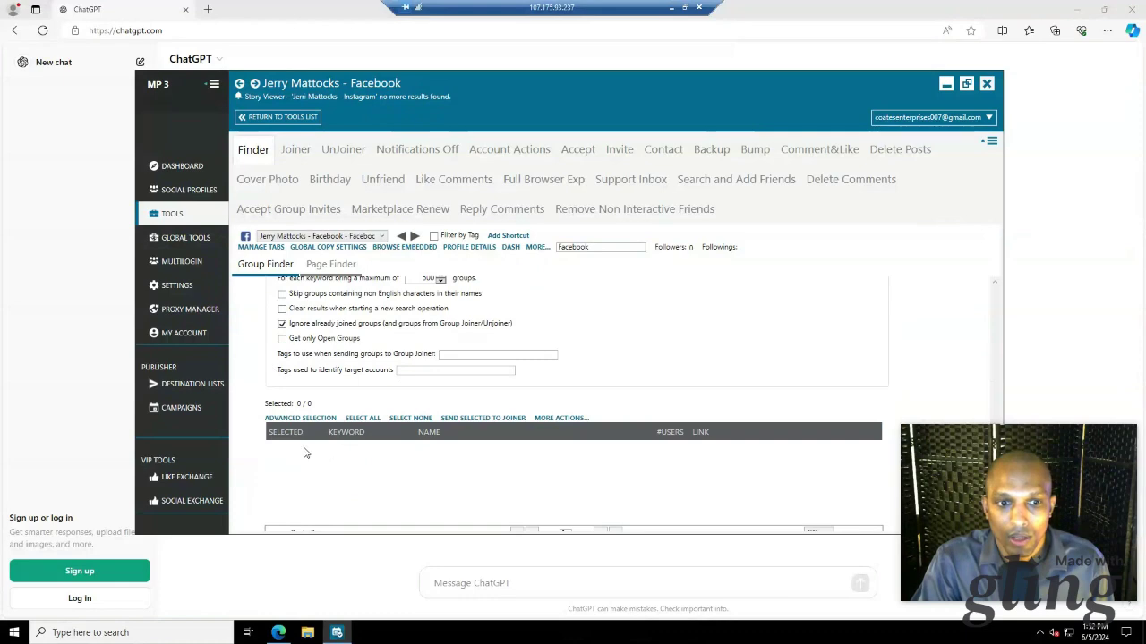
mouse_move(993, 412)
left_mouse_down()
mouse_move(1029, 310)
mouse_move(997, 345)
mouse_move(1001, 414)
left_mouse_up()
scroll(337, 411, "up", 1)
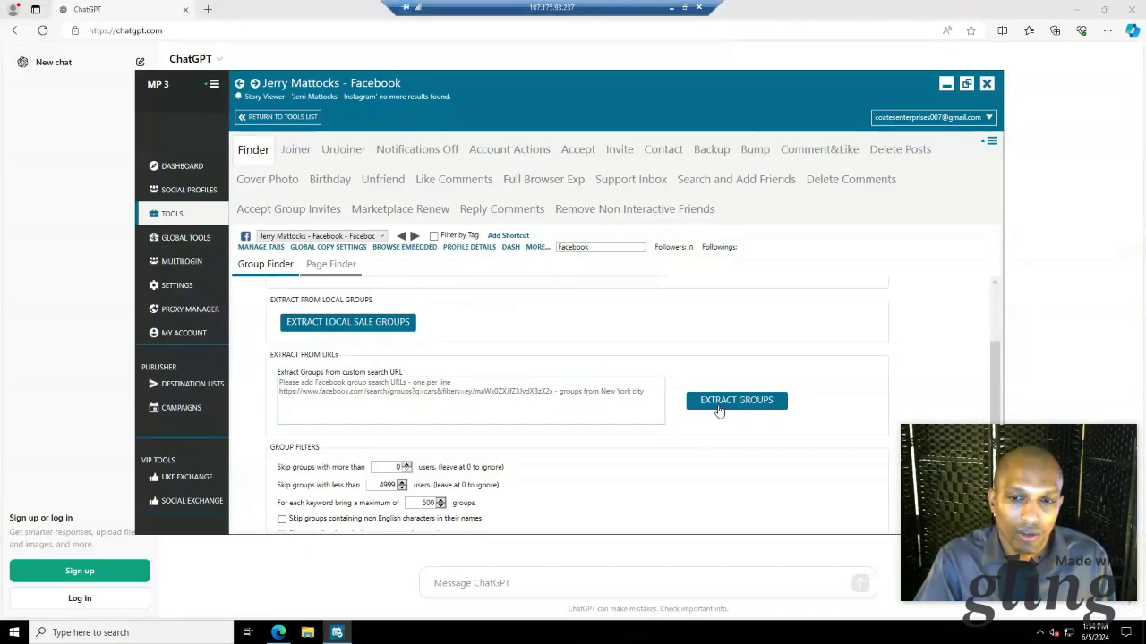
scroll(586, 424, "up", 1)
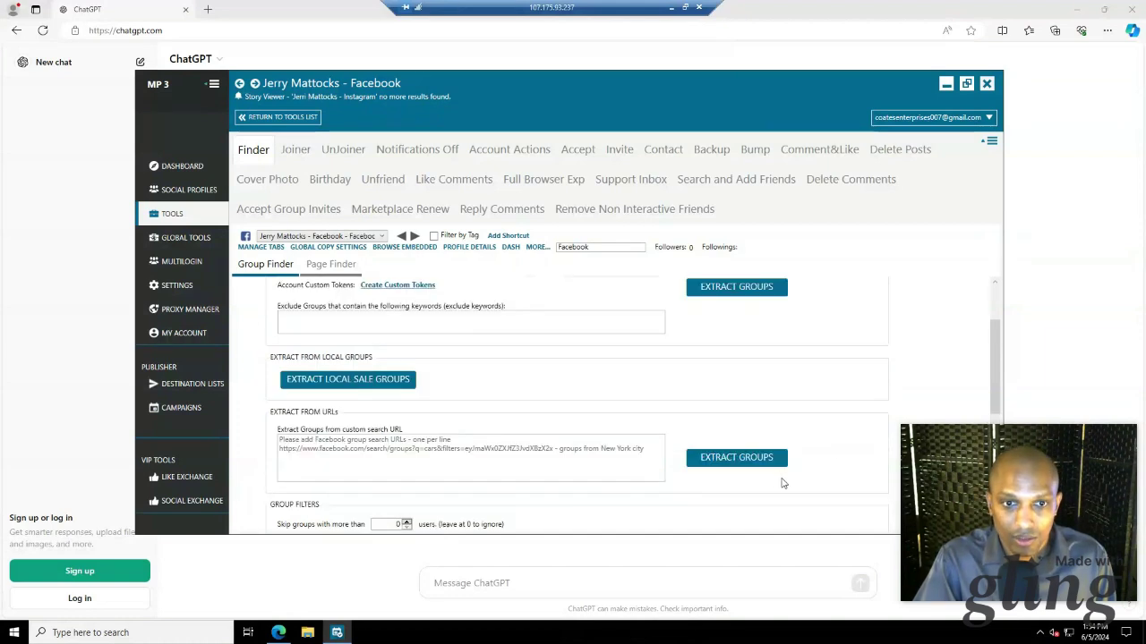
scroll(818, 442, "up", 2)
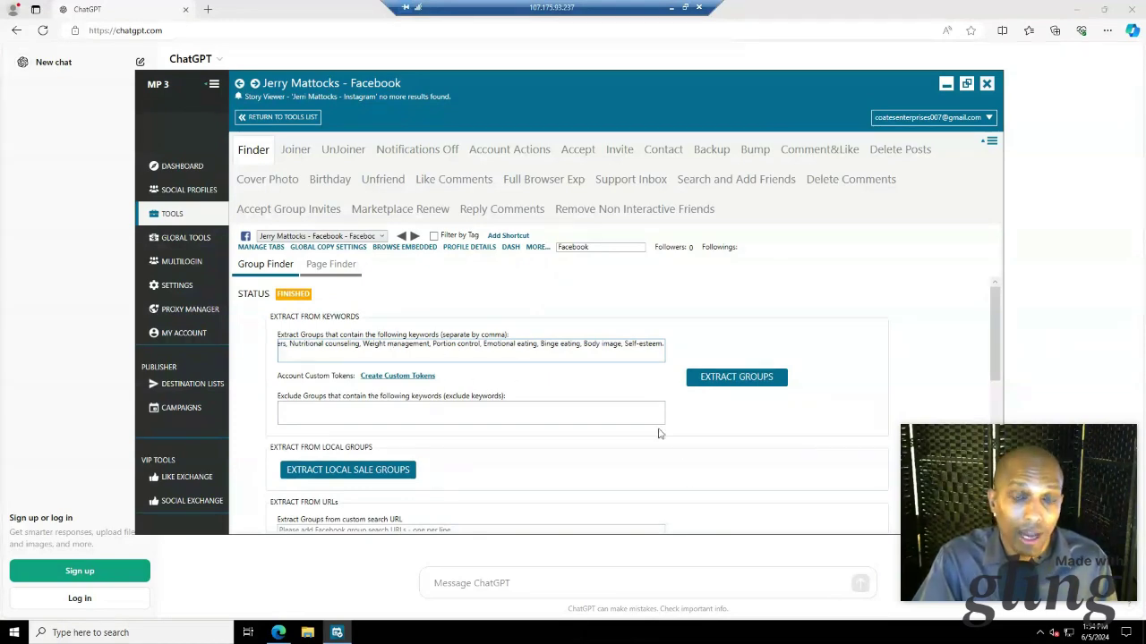
scroll(663, 439, "down", 3)
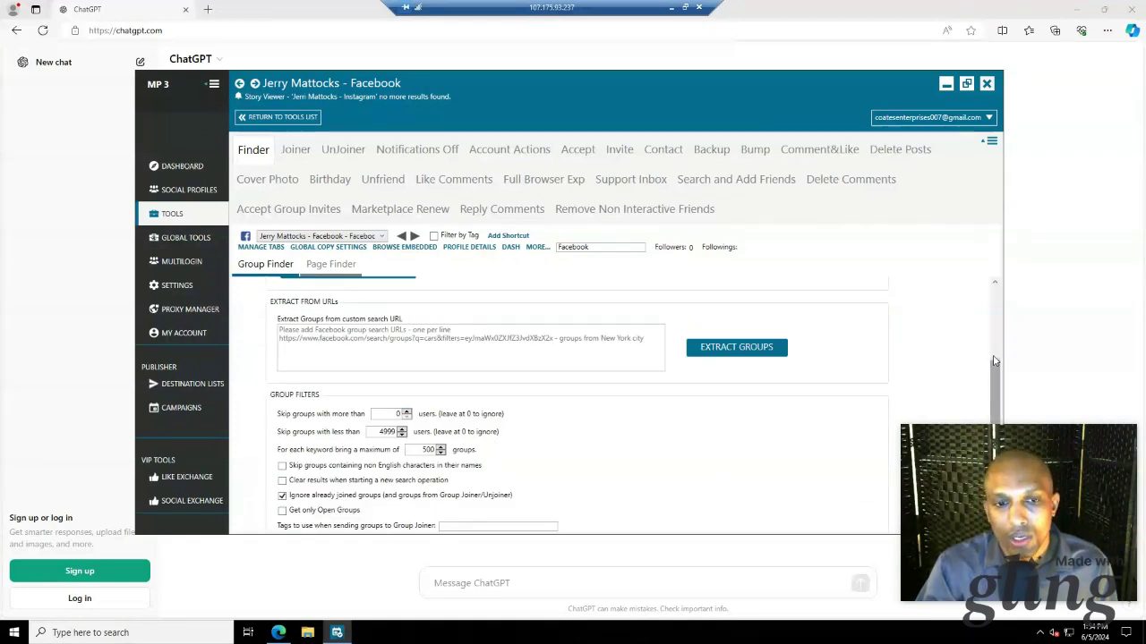
scroll(1000, 308, "up", 3)
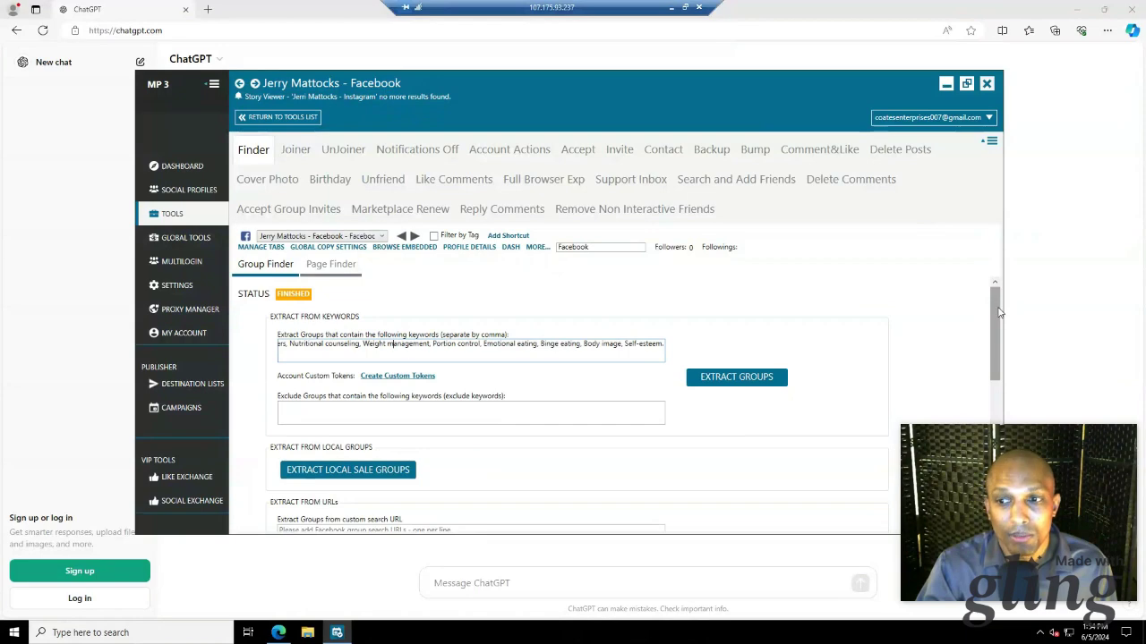
left_click_drag(1000, 308, 998, 394)
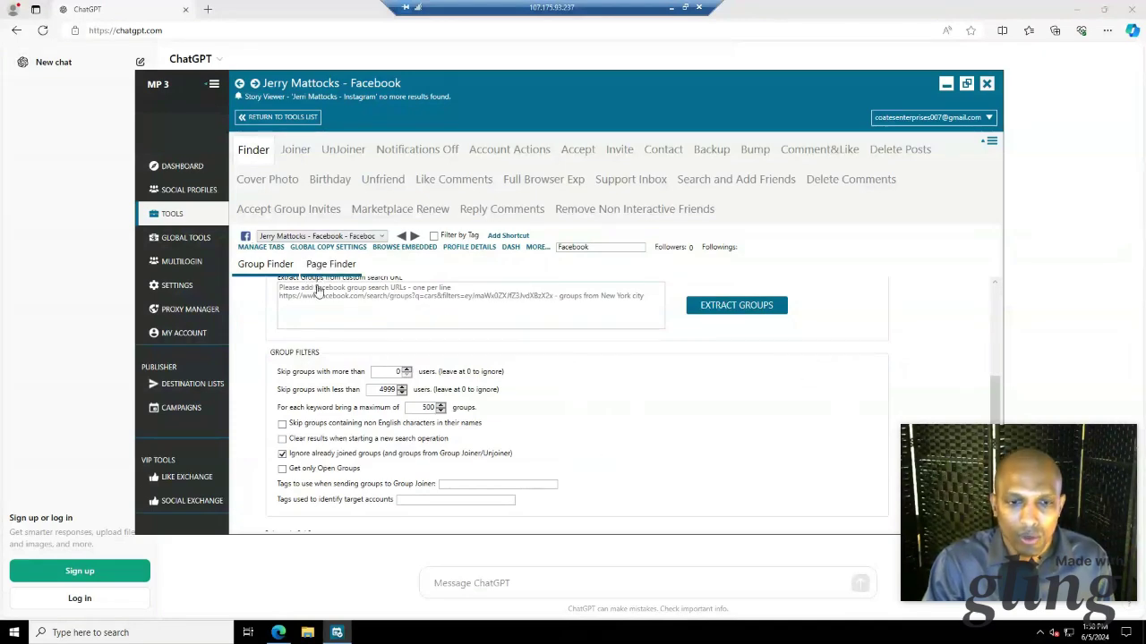
Raise the Group Finder's groups-per-keyword maximum from 500 to 1000
scroll(349, 367, "down", 1)
double_click(414, 351)
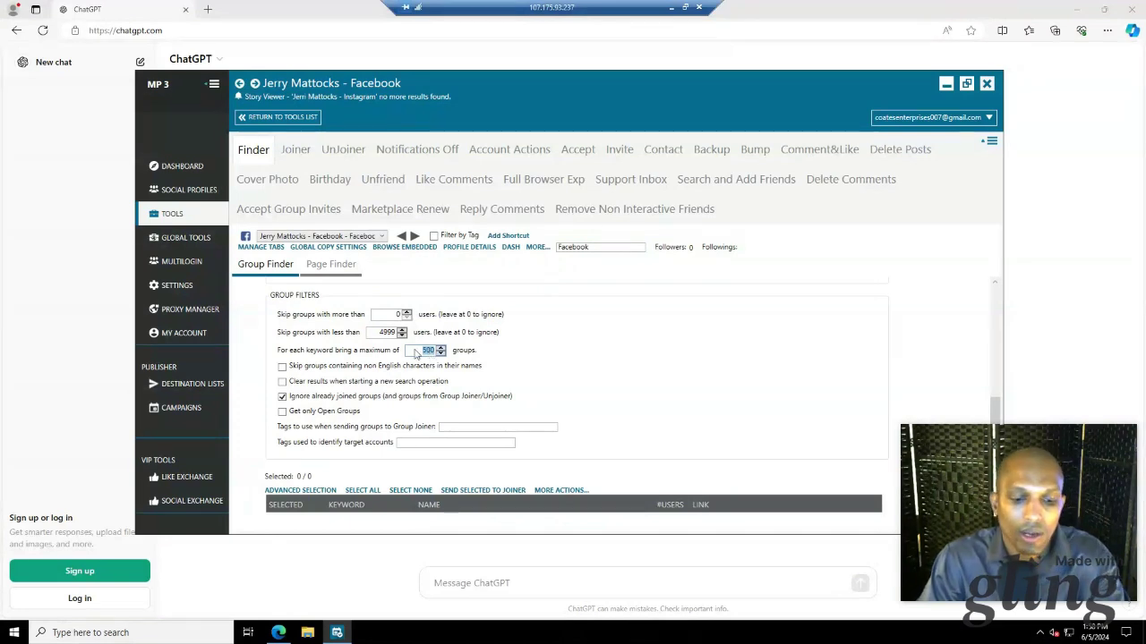
type("1000")
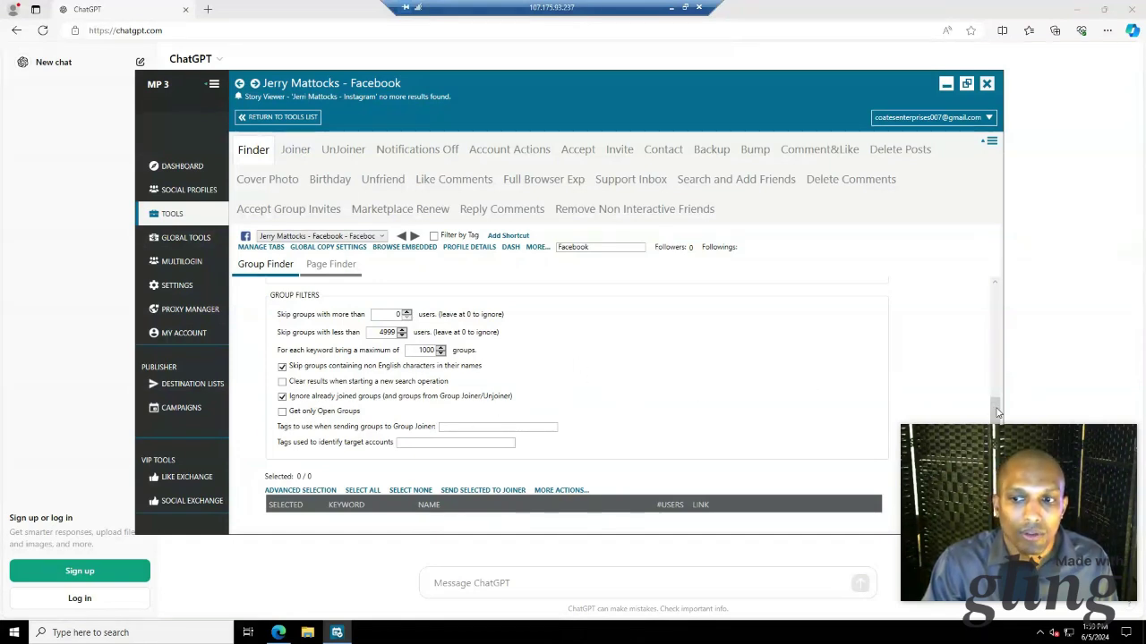
left_click(1001, 308)
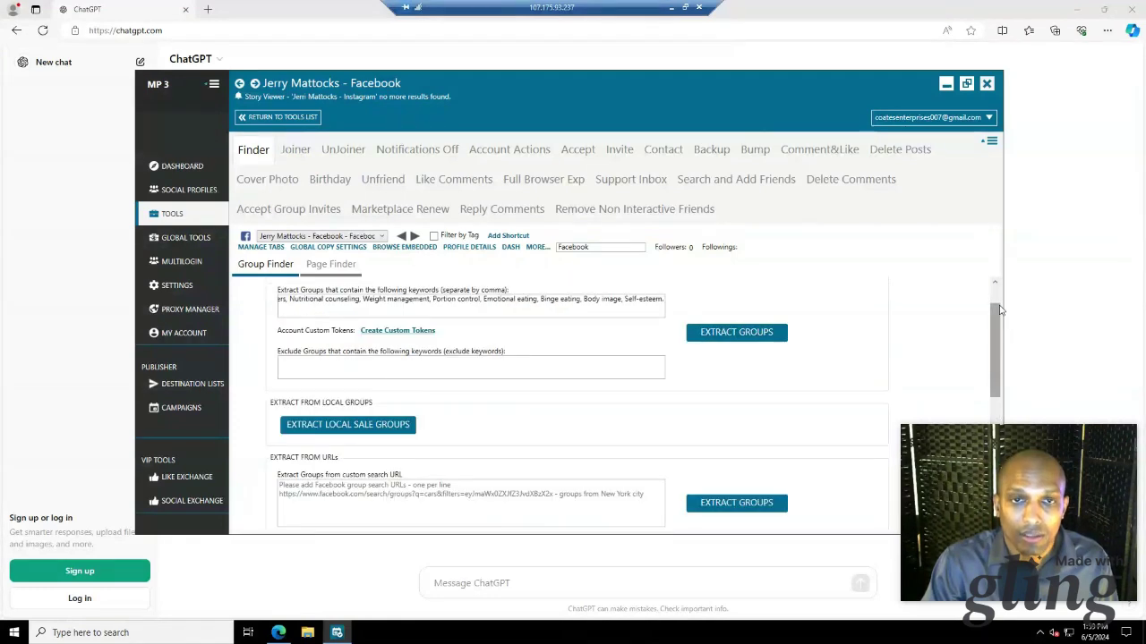
left_click_drag(1000, 309, 992, 294)
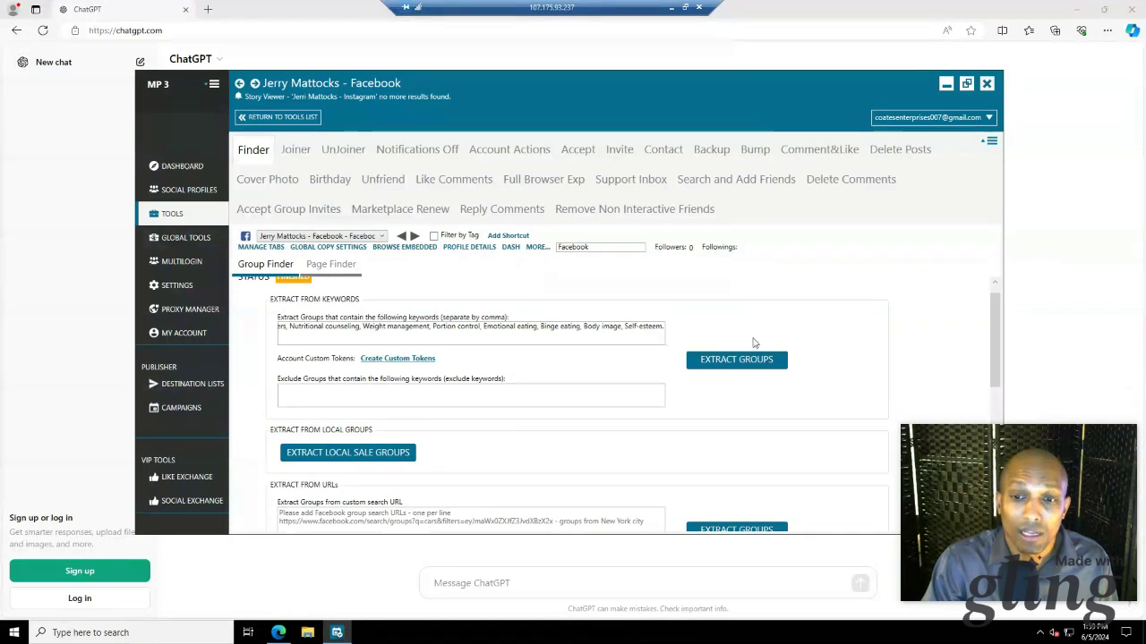
scroll(836, 463, "down", 2)
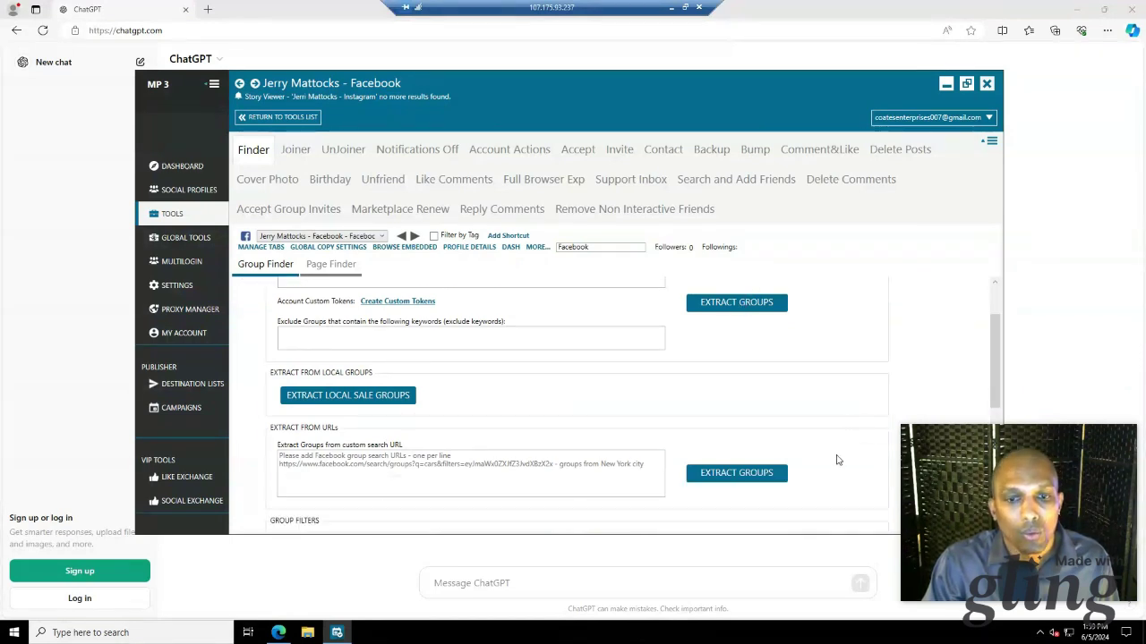
scroll(784, 438, "down", 1)
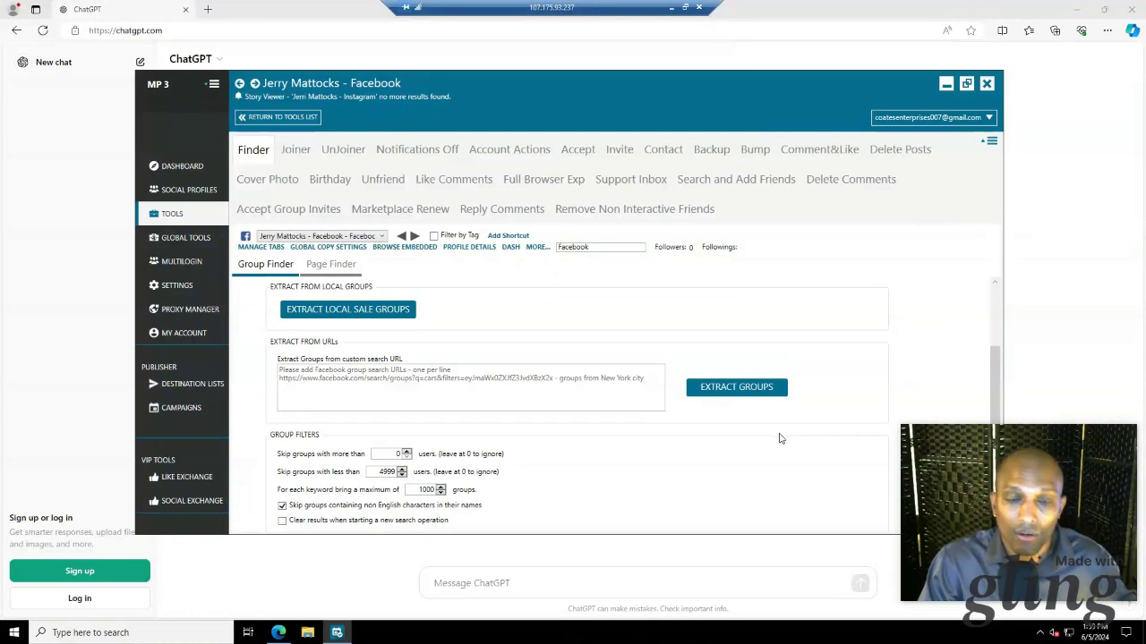
scroll(739, 435, "down", 3)
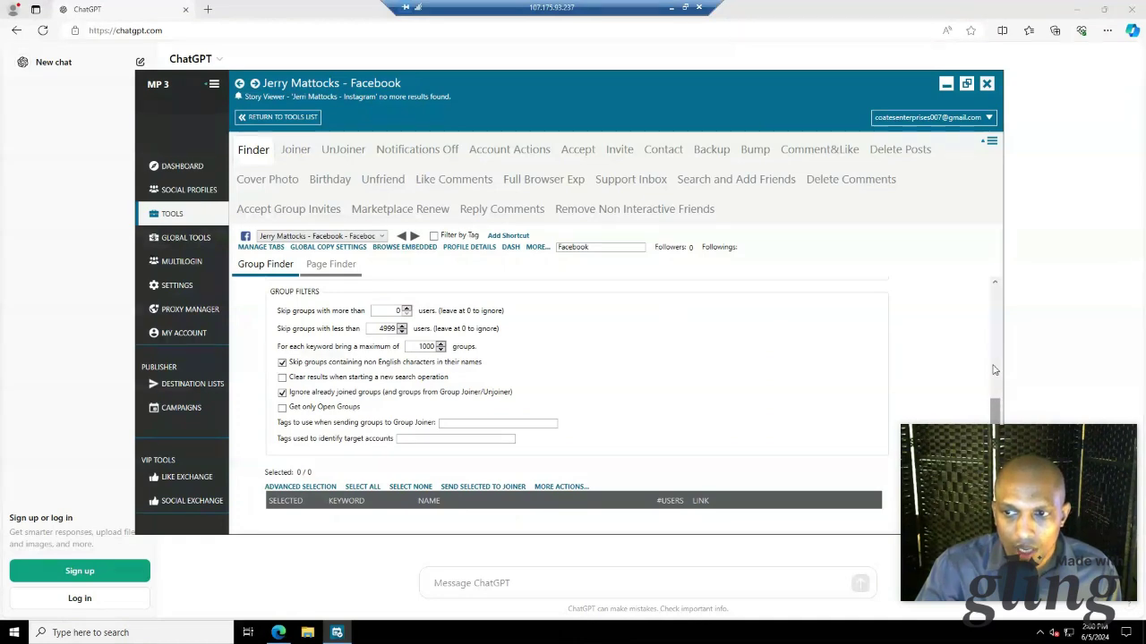
left_click_drag(995, 409, 995, 301)
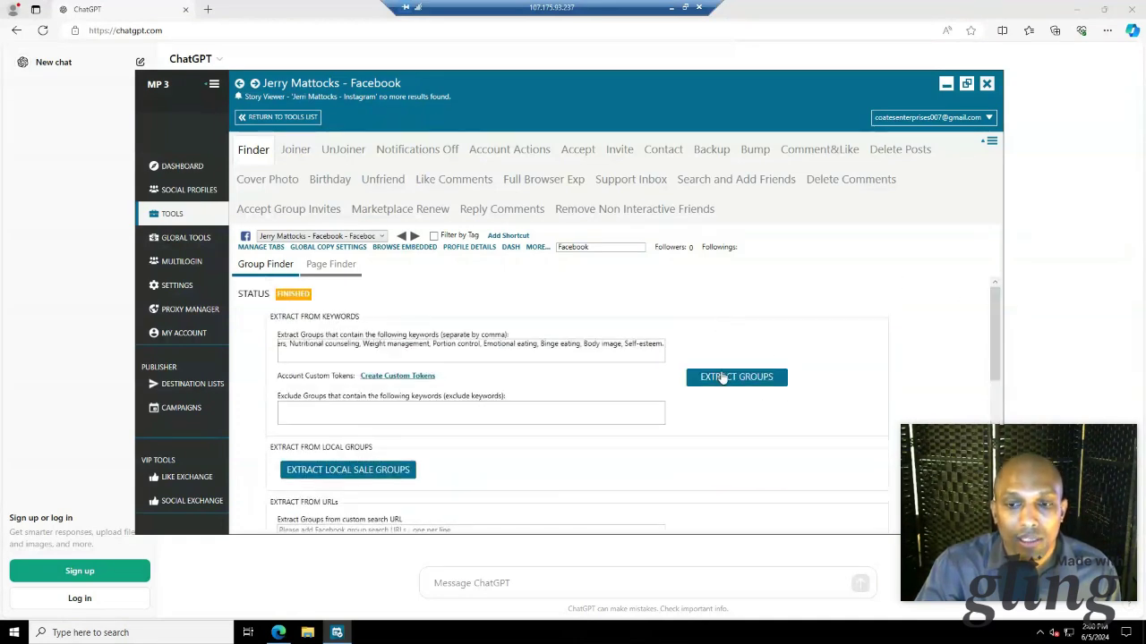
scroll(734, 430, "down", 2)
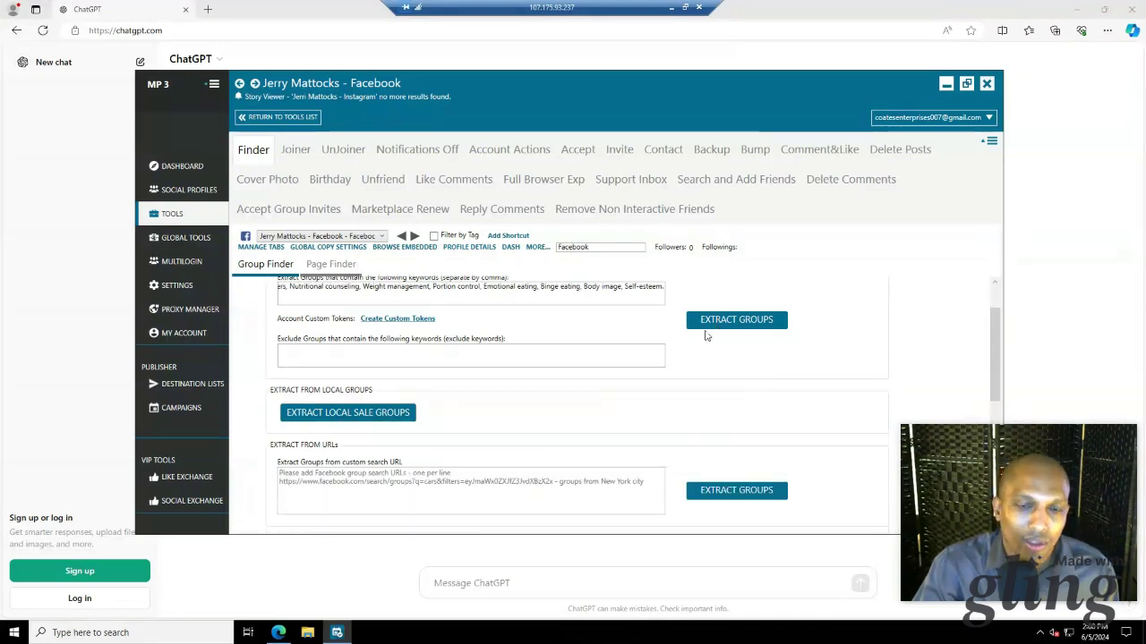
left_click_drag(998, 332, 1006, 462)
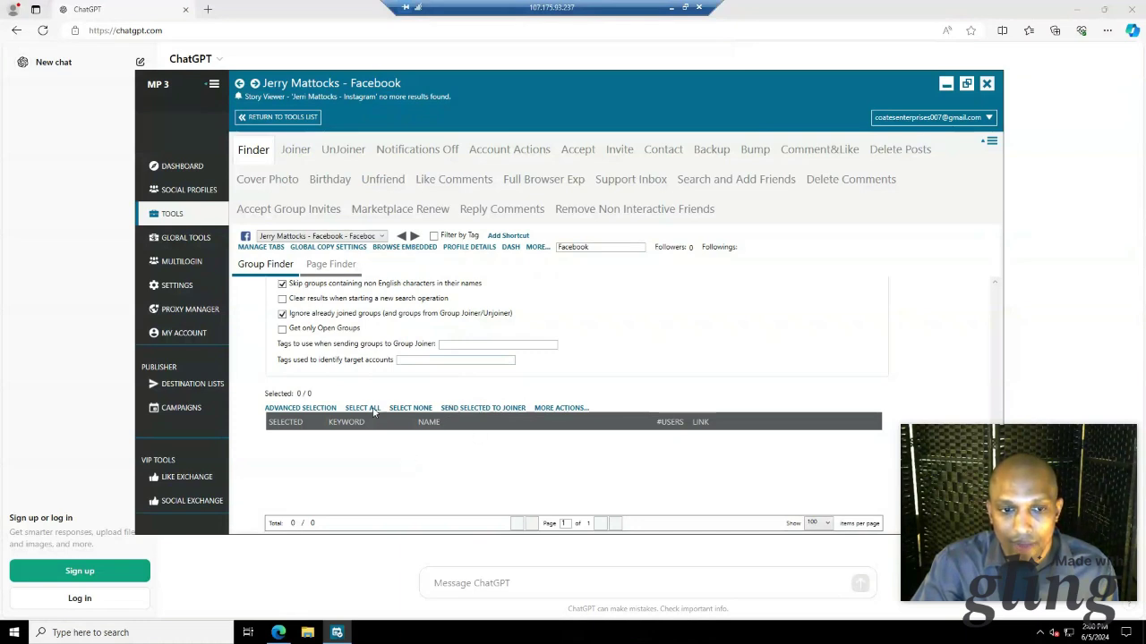
Open the Joiner Settings page and scroll through its timers and join settings
left_click(295, 150)
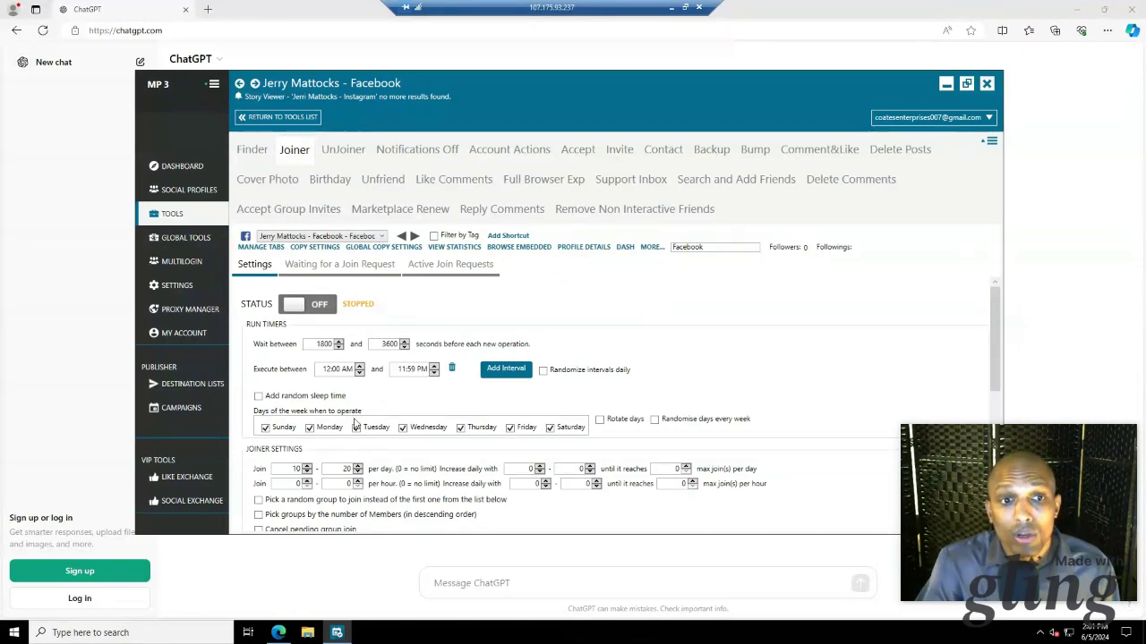
left_click_drag(996, 353, 994, 501)
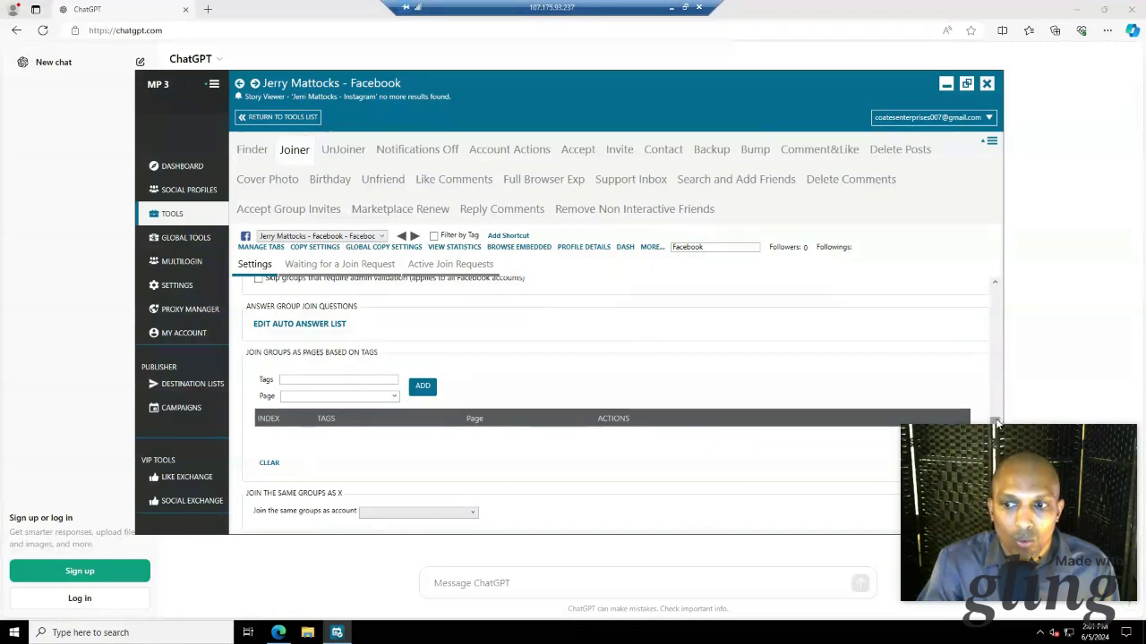
left_click_drag(999, 421, 1003, 287)
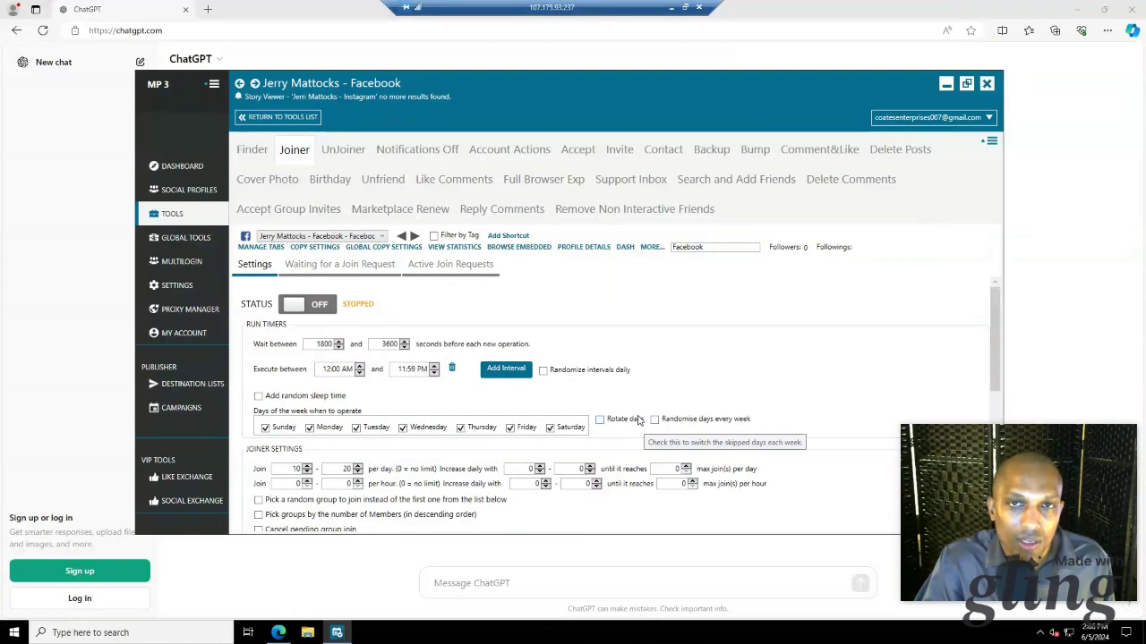
Tick 'Pick groups by the number of Members (in descending order)' in Joiner settings
scroll(389, 335, "down", 2)
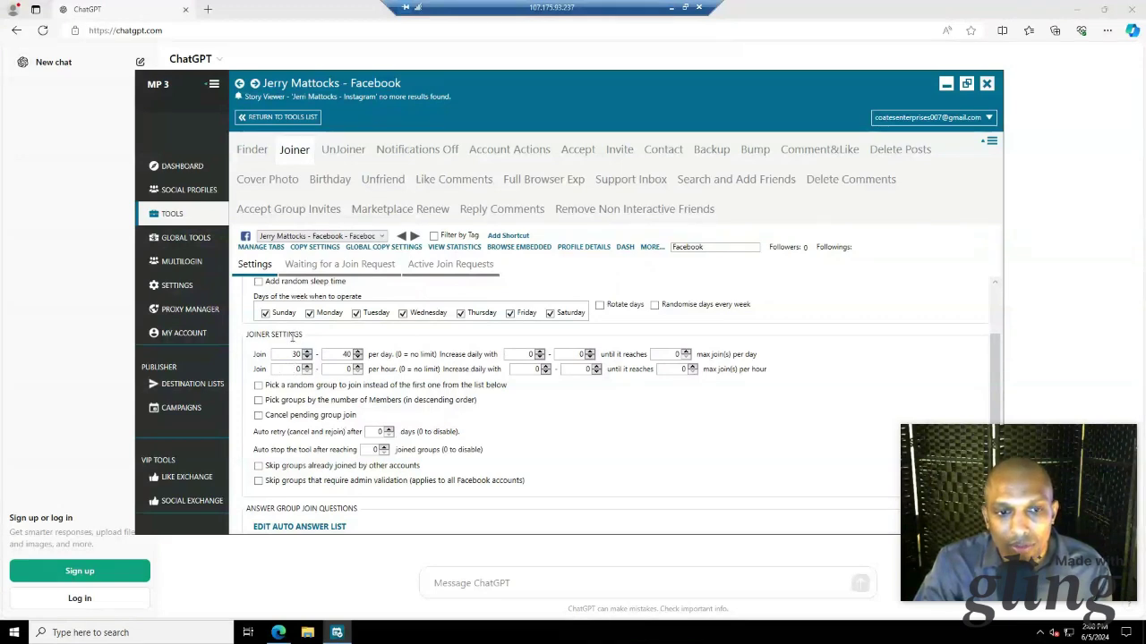
left_click(257, 400)
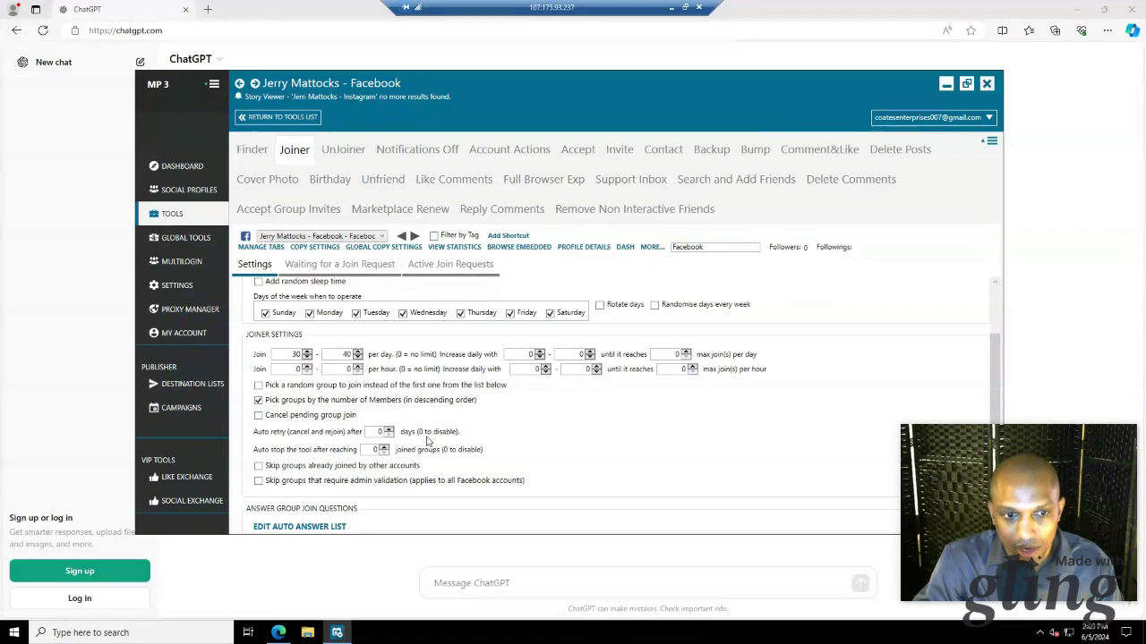
scroll(626, 447, "down", 2)
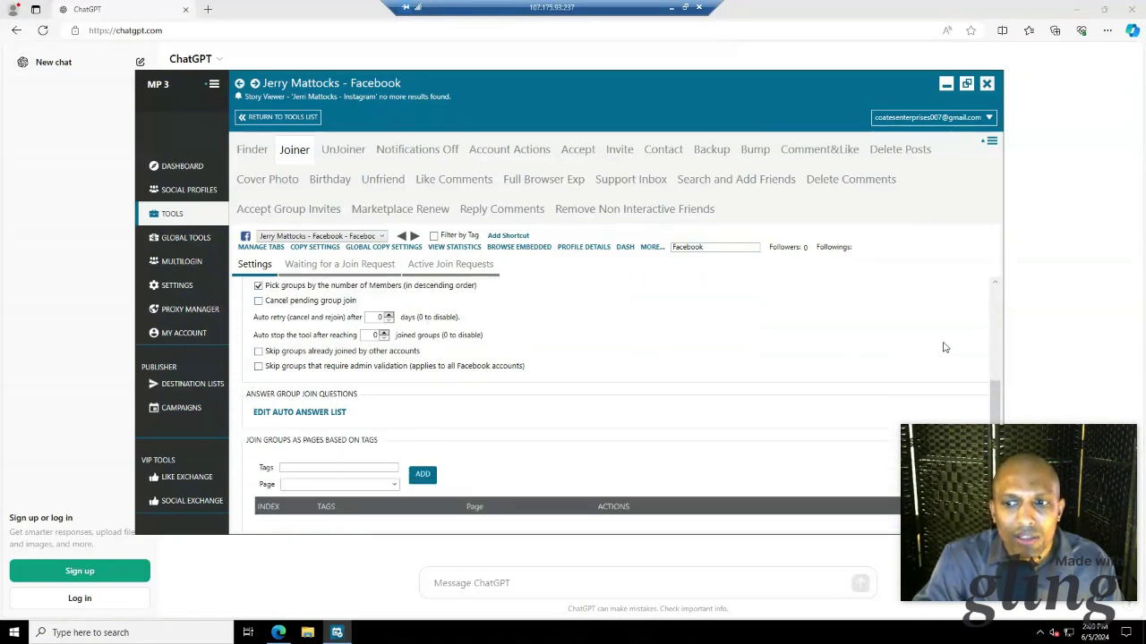
scroll(1000, 374, "up", 5)
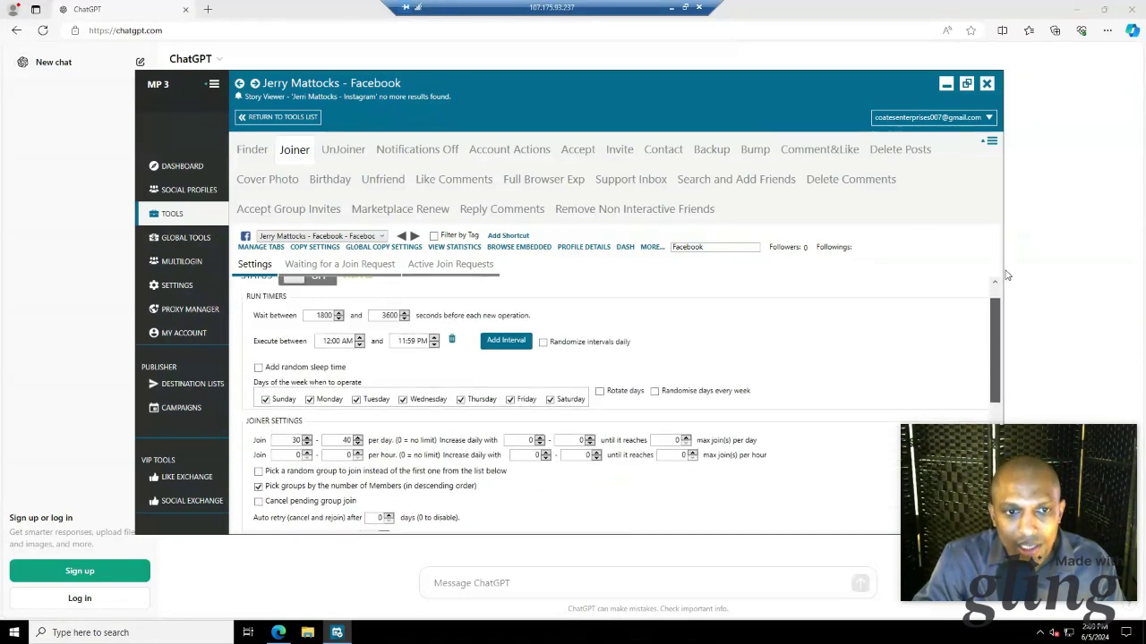